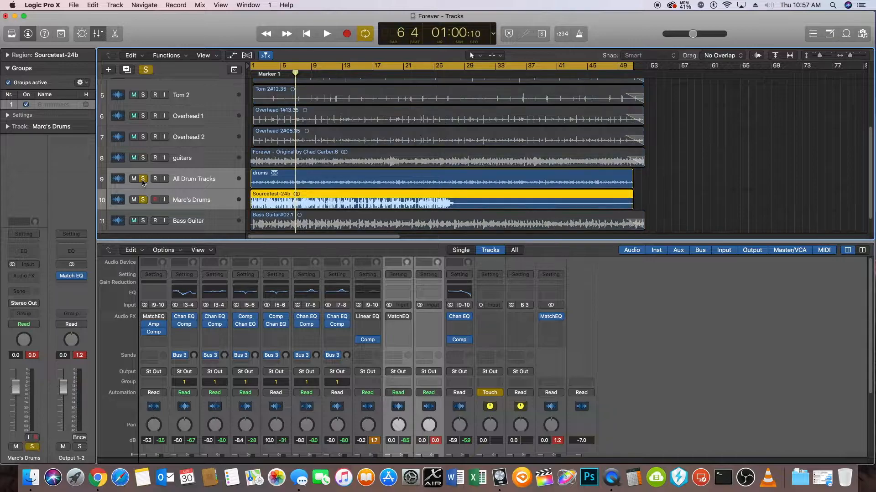
Turn off solo on both drum tracks and redo the drag that places the Sourcetest-24b region at bar 1 of track 10.
click(143, 179)
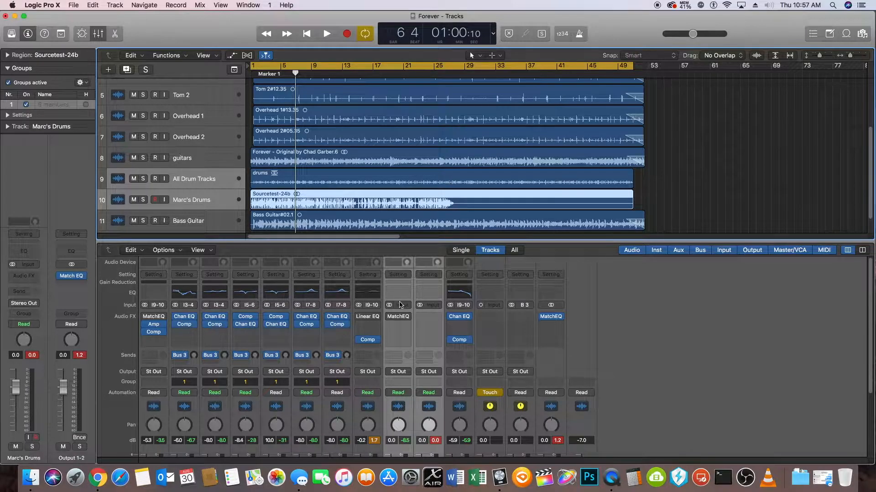
scroll(402, 310, up, 1)
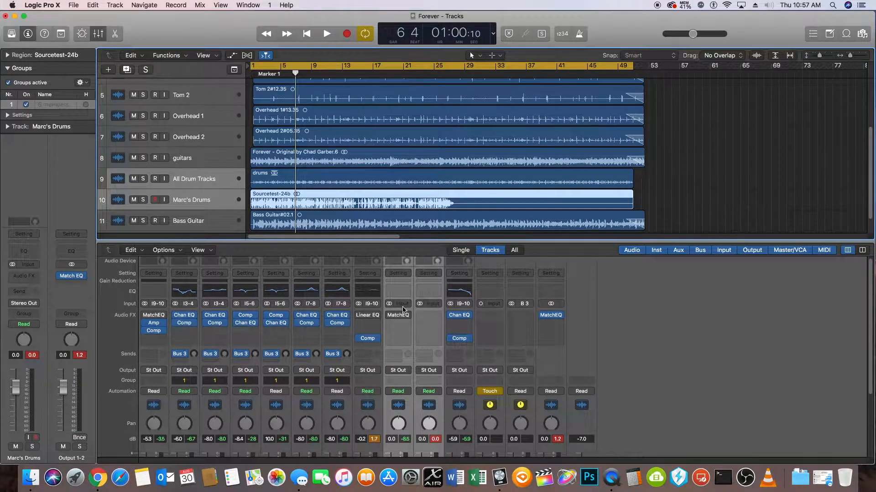
scroll(402, 310, down, 3)
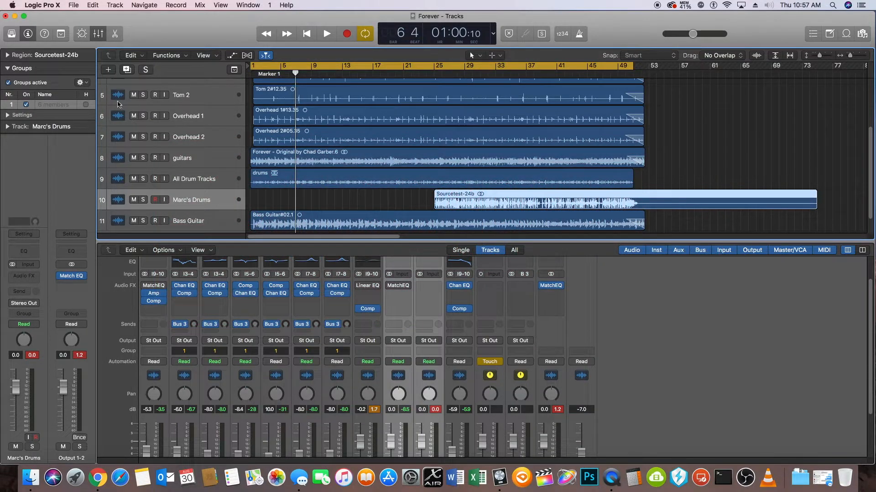
click(93, 5)
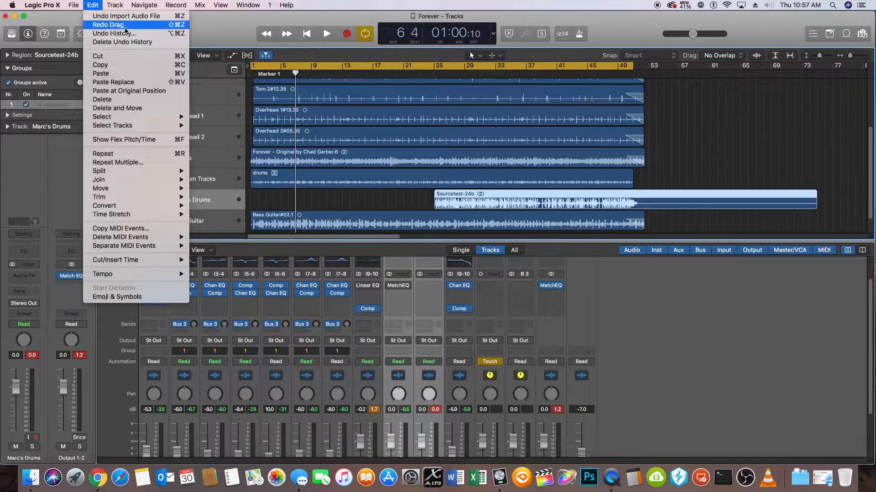
click(317, 304)
key(super+z)
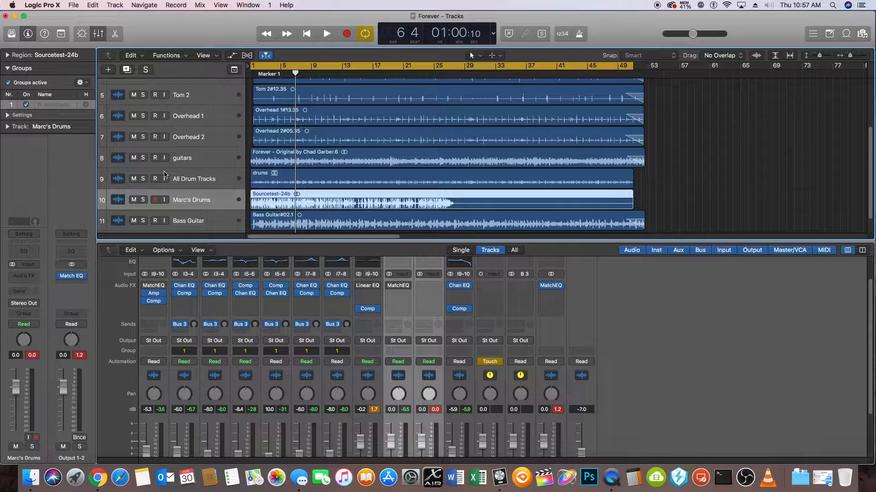
Solo All Drum Tracks and insert a stereo Match EQ in the next free effect slot of its channel strip.
click(144, 179)
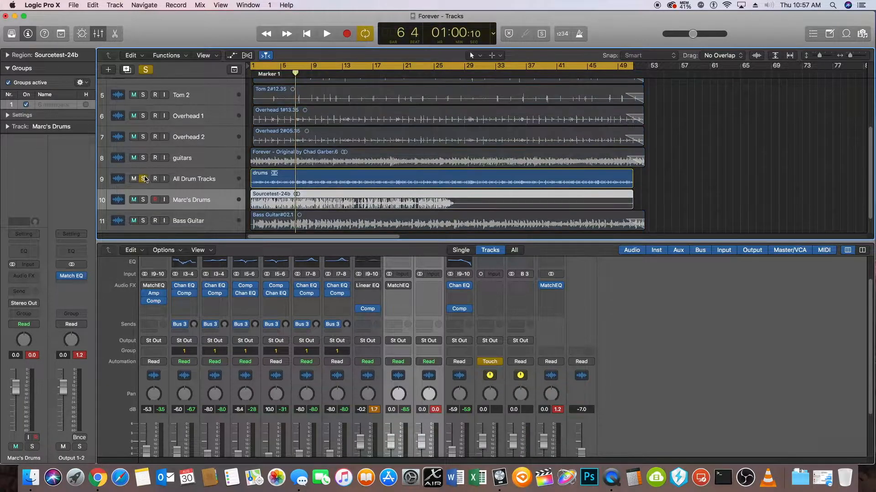
click(200, 182)
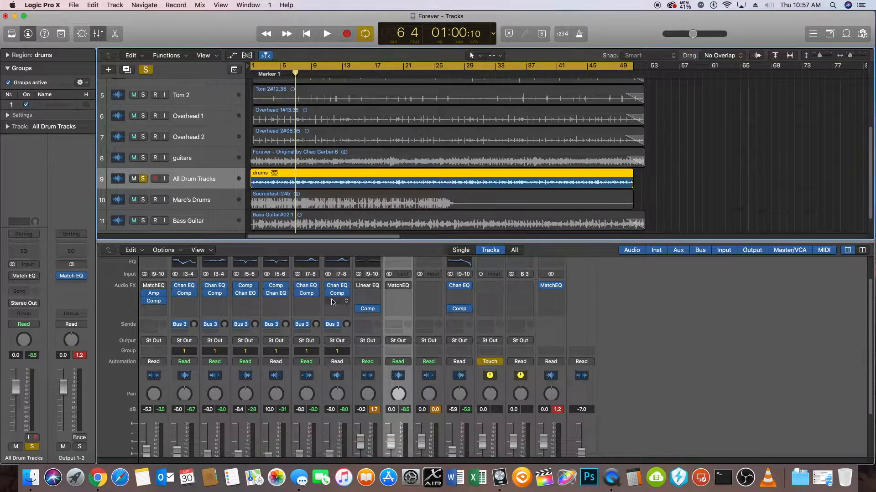
click(399, 298)
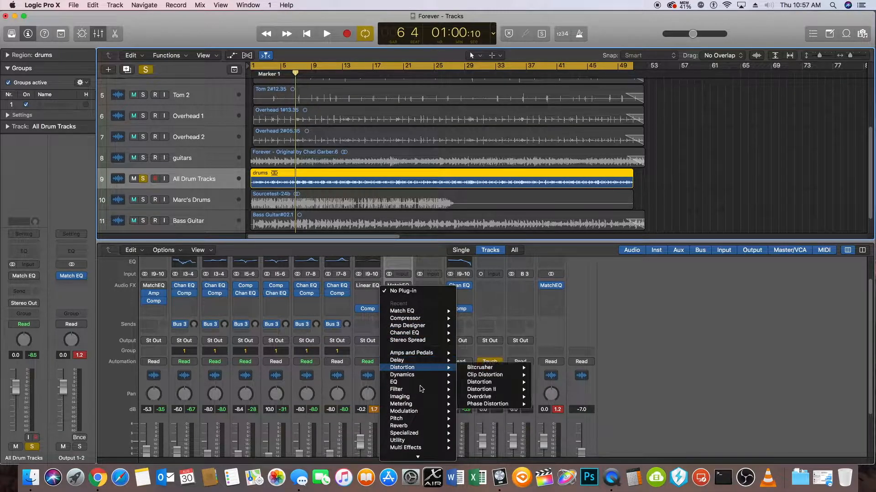
mouse_move(426, 438)
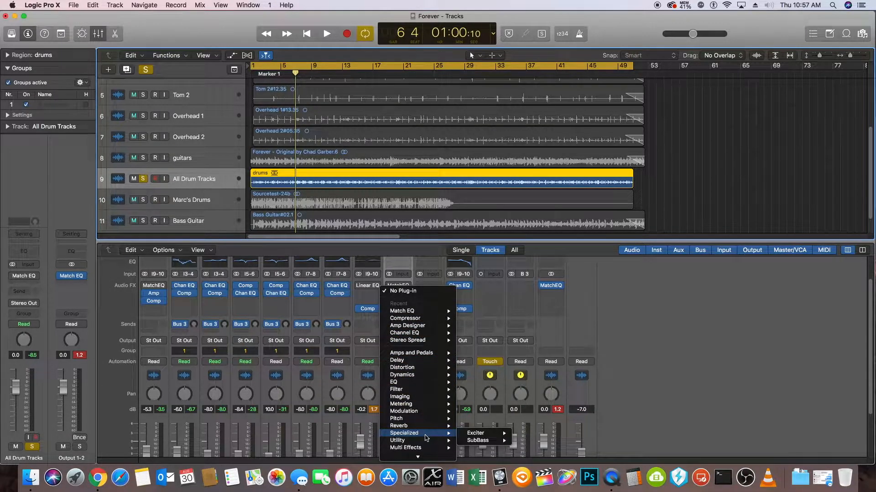
mouse_move(425, 391)
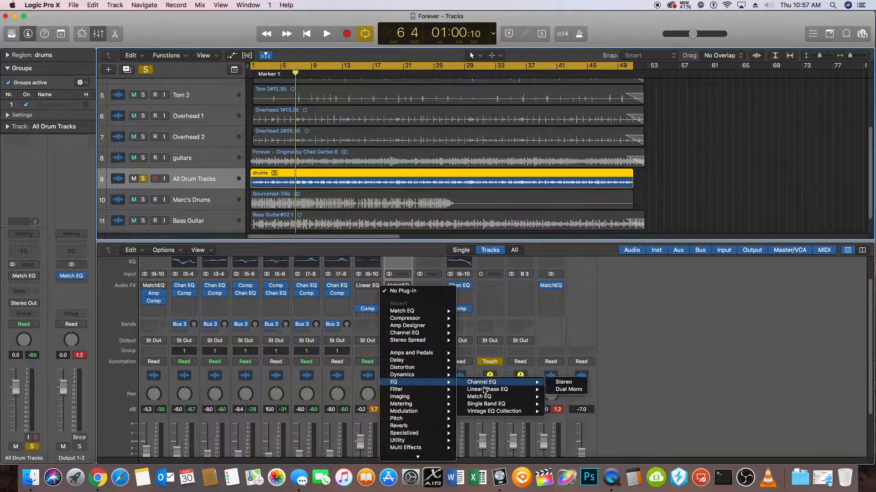
mouse_move(486, 398)
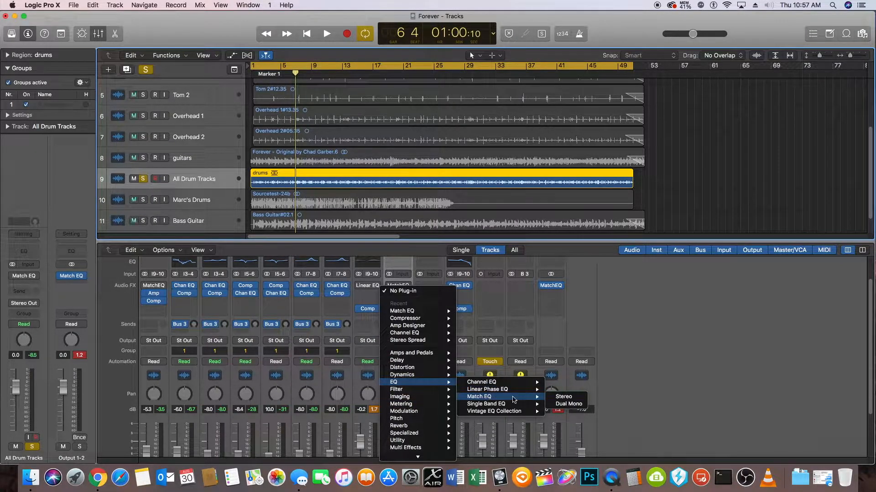
click(561, 399)
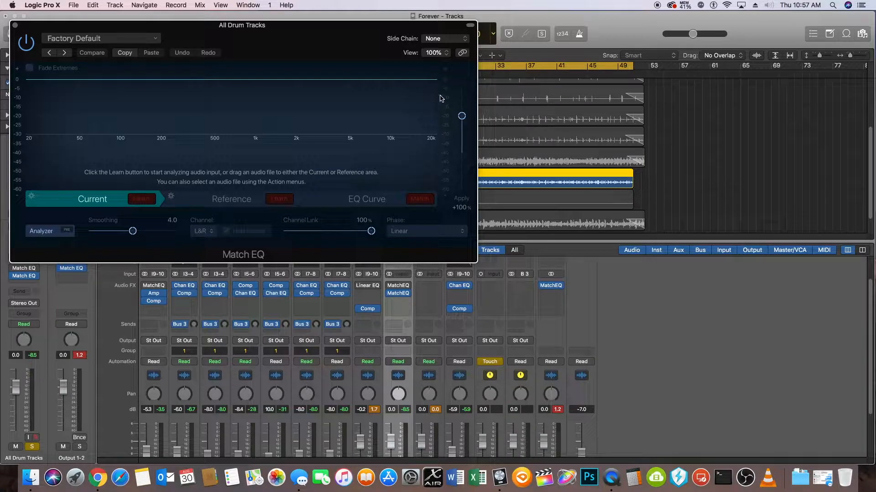
Set the Match EQ's side chain to the reference drum track (Audio 3) and move the plug-in window clear of the track headers.
click(451, 40)
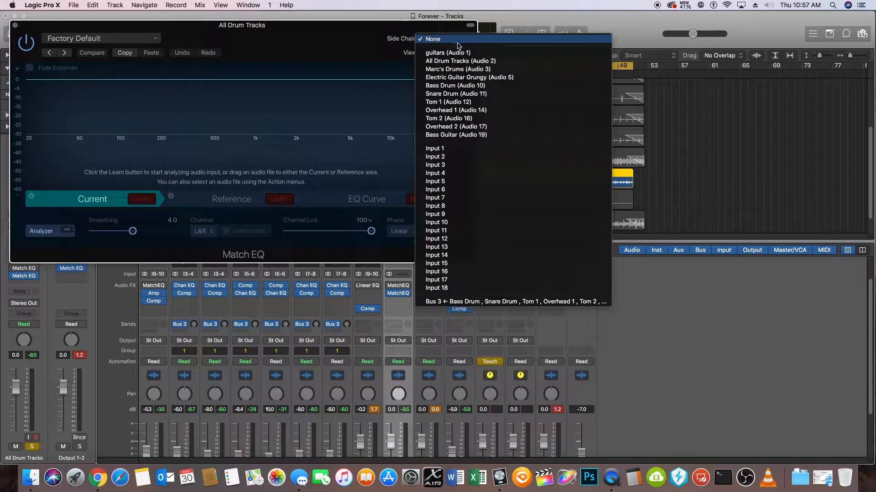
click(462, 69)
drag(321, 29, 649, 74)
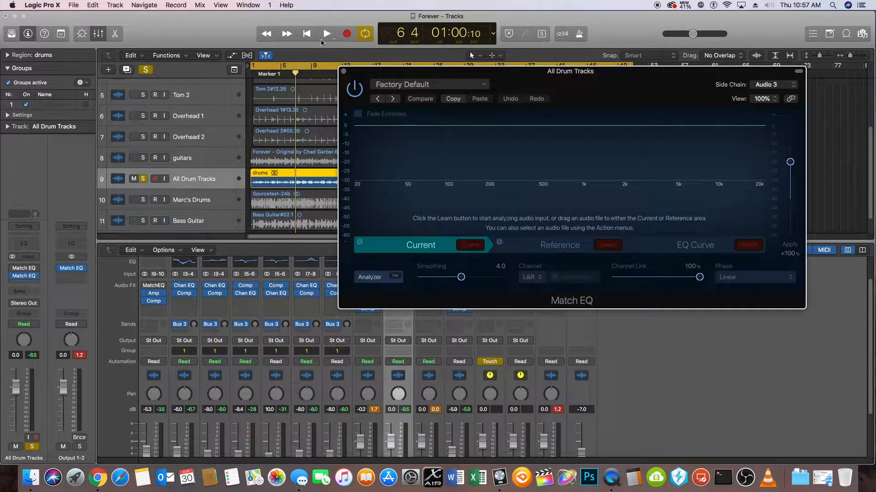
During playback, learn the Current and Reference spectra in Match EQ, match the EQ curve, and stop playback.
click(322, 34)
click(473, 245)
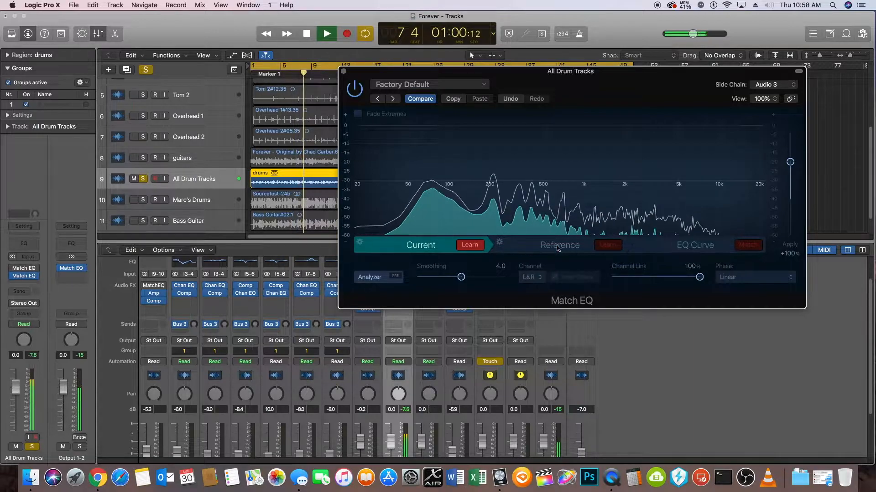
click(604, 248)
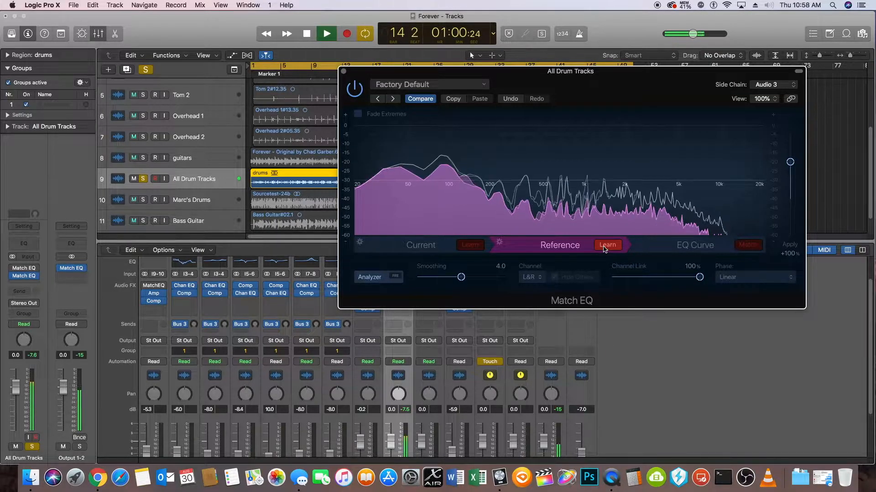
click(740, 247)
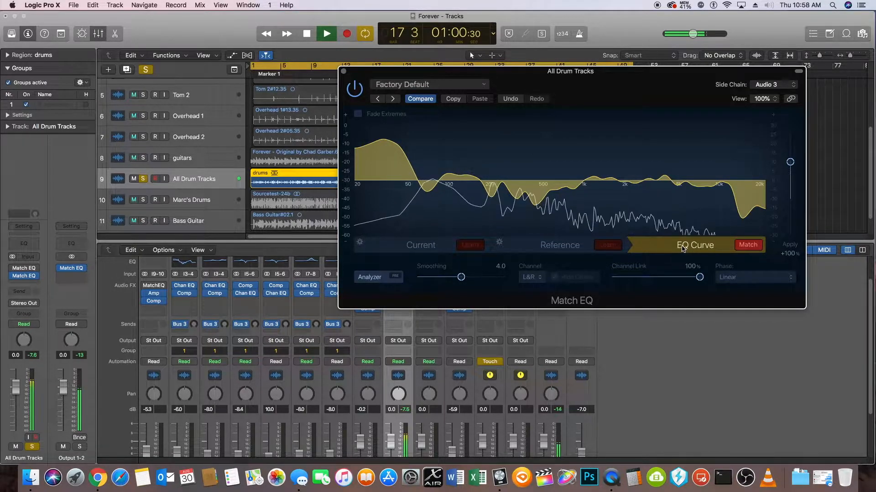
click(307, 33)
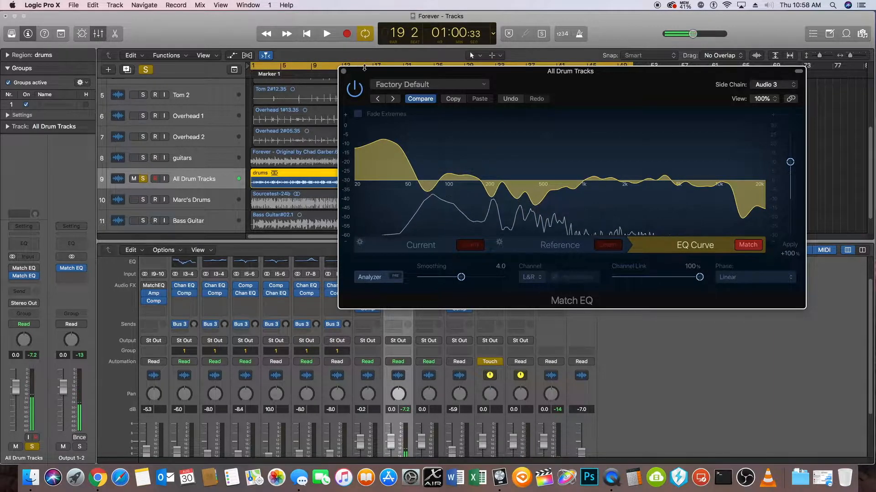
Bypass the new Match EQ and play the soloed All Drum Tracks briefly from the beginning to hear it unprocessed.
drag(365, 71, 359, 220)
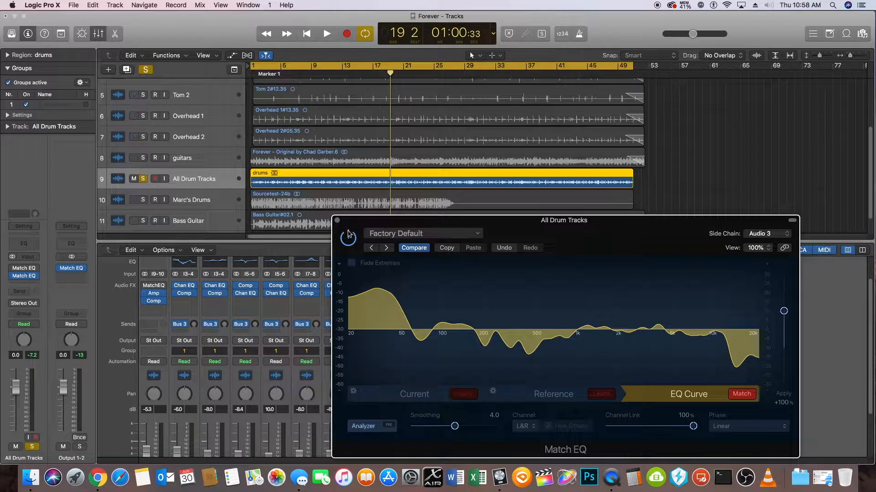
click(225, 184)
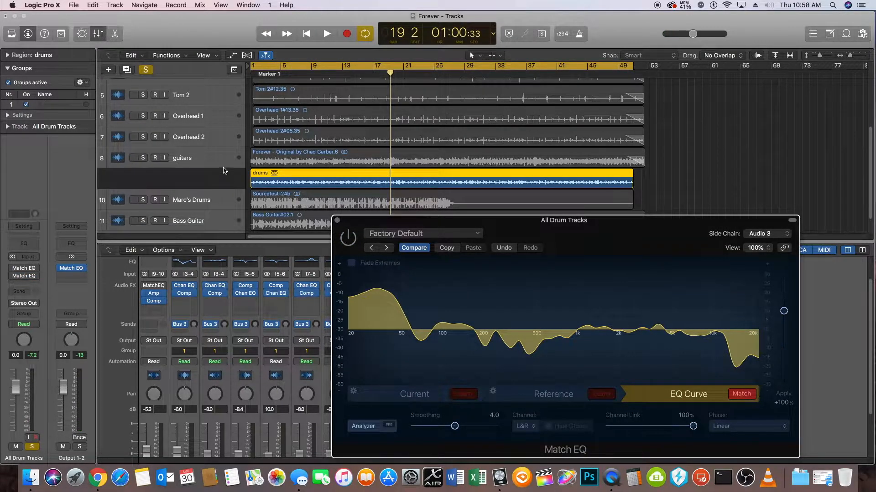
click(326, 33)
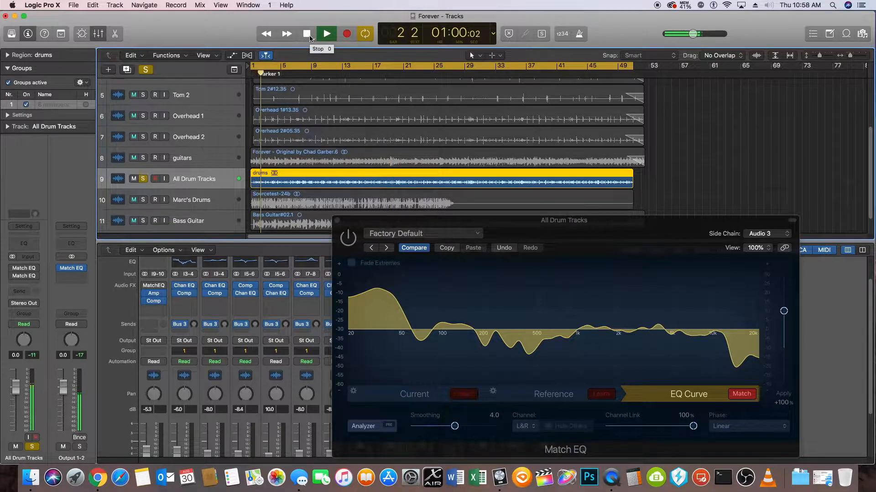
click(309, 37)
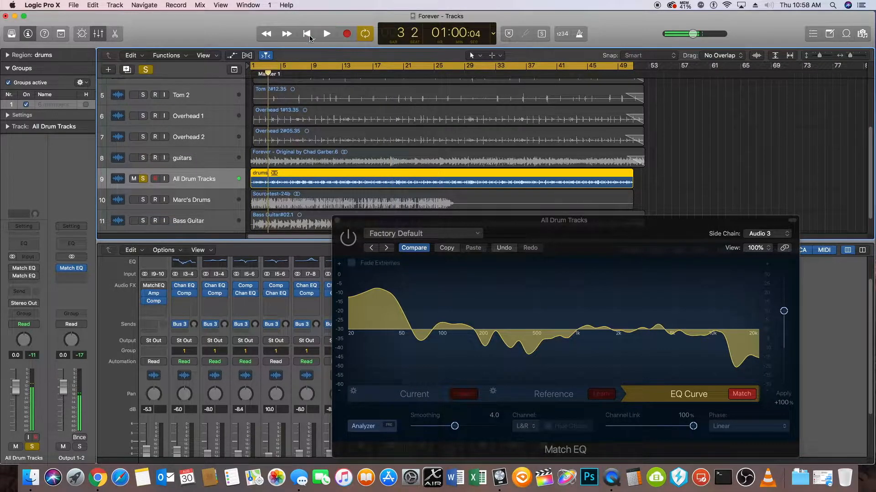
Solo the reference drum track 10 instead of All Drum Tracks and play a short passage.
click(141, 179)
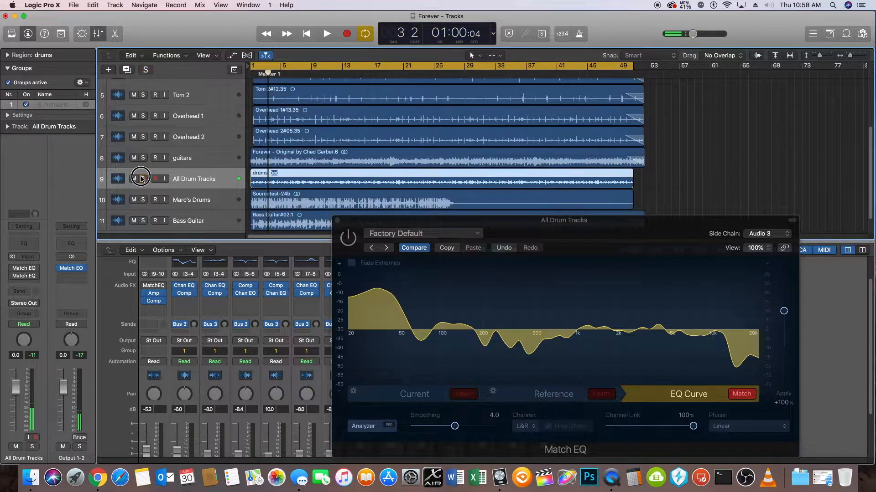
click(143, 200)
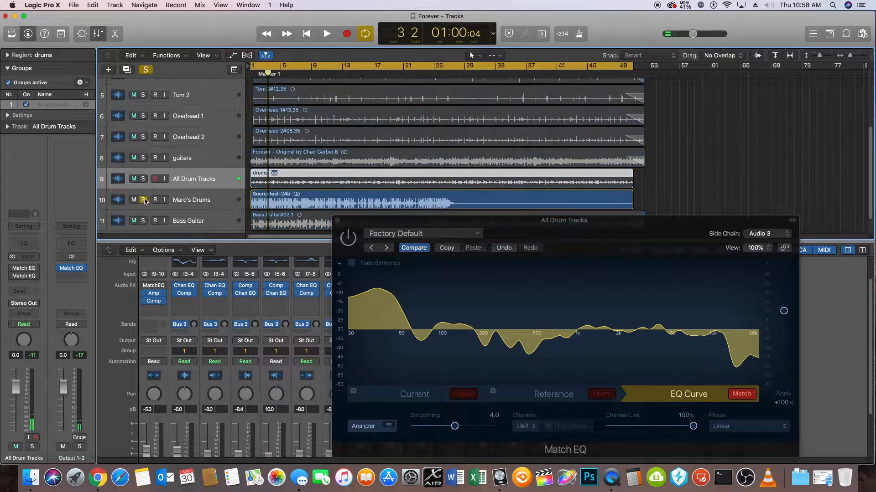
click(322, 37)
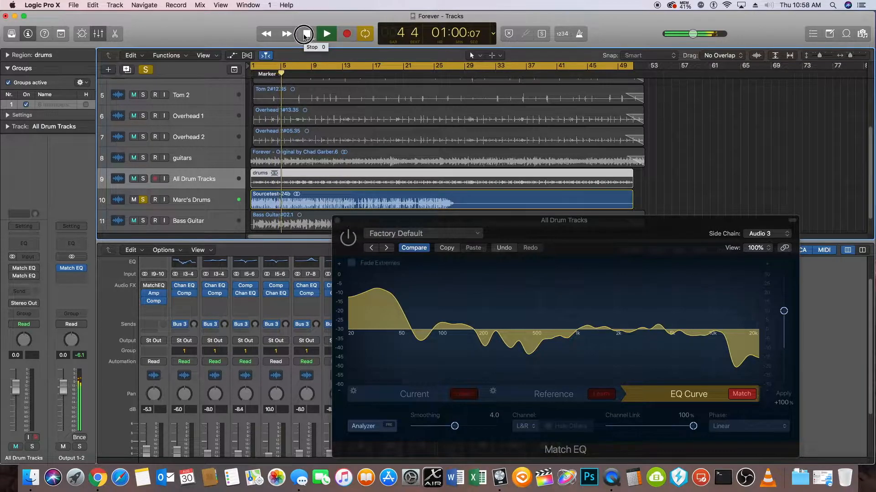
click(305, 35)
Move the solo back to All Drum Tracks, play from the beginning, and switch the Match EQ on during playback.
click(203, 200)
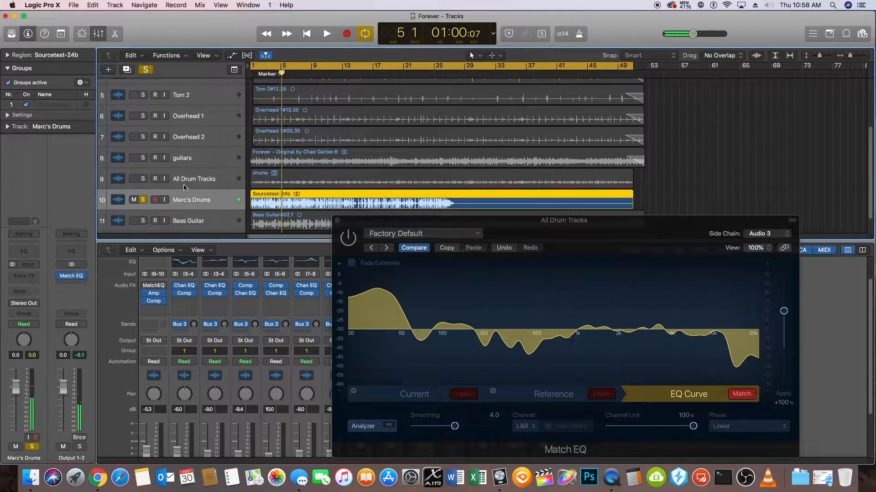
click(141, 201)
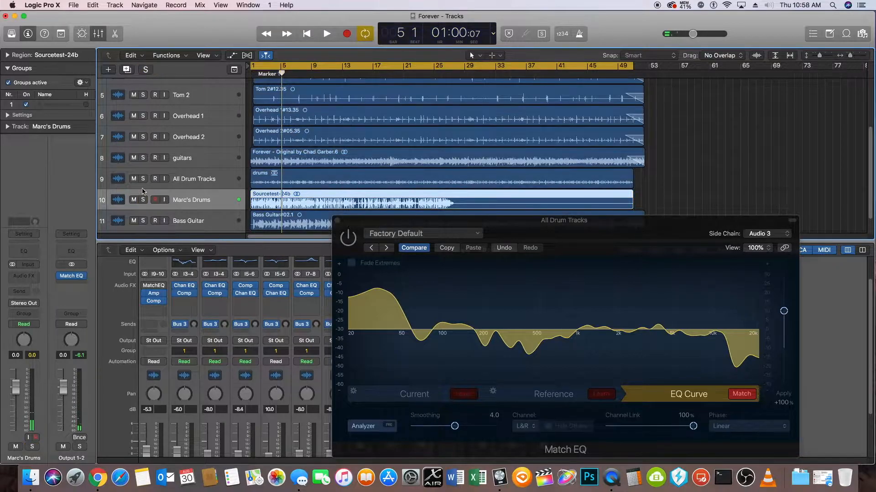
click(144, 179)
click(189, 182)
click(307, 33)
click(326, 33)
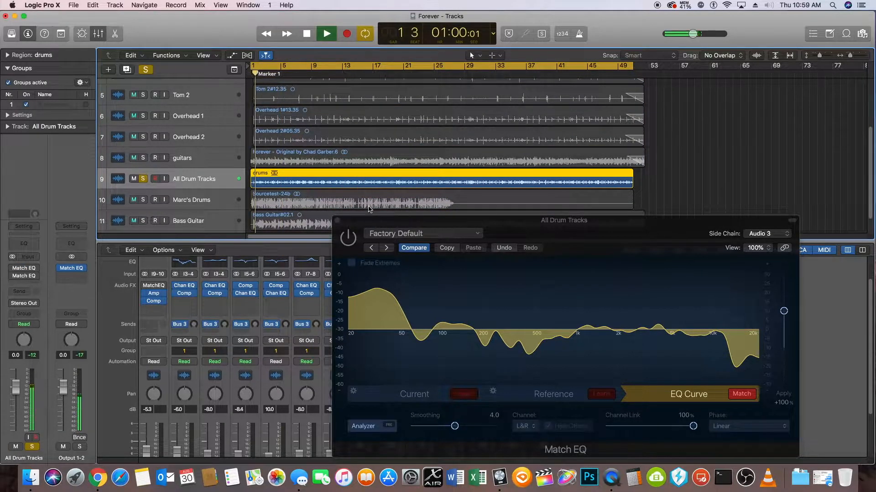
click(349, 238)
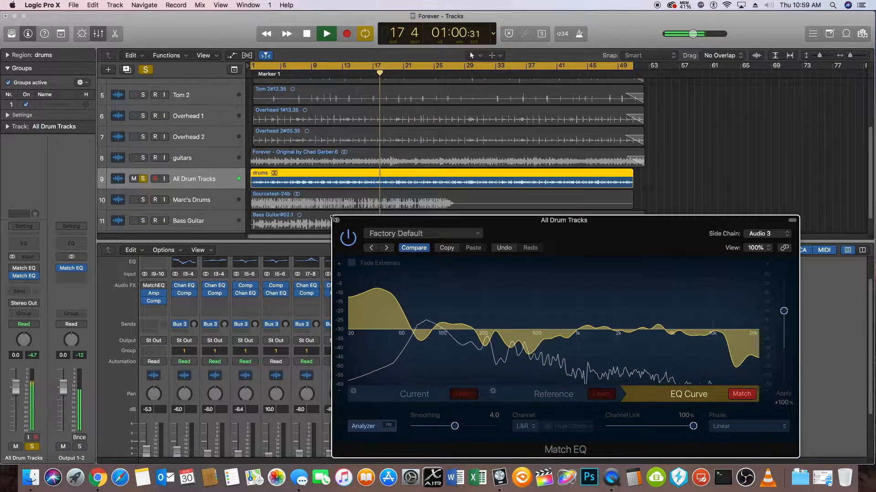
Close the Match EQ window and save the project.
click(336, 219)
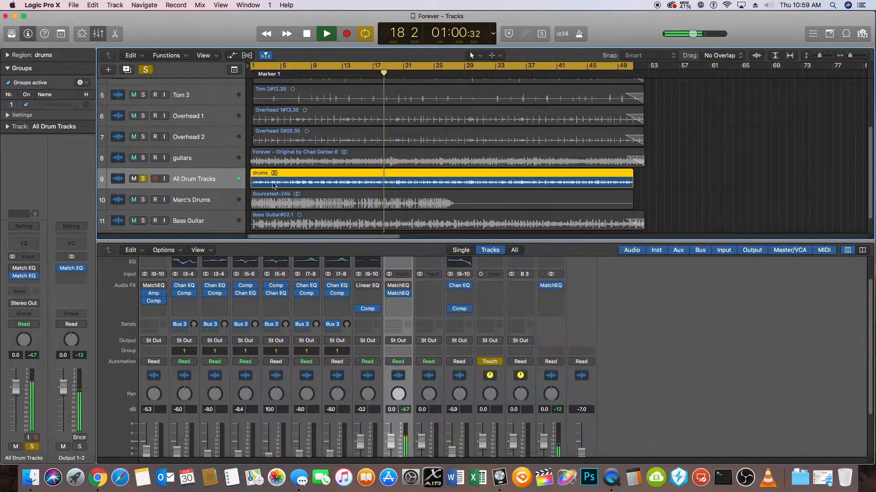
click(72, 5)
click(86, 76)
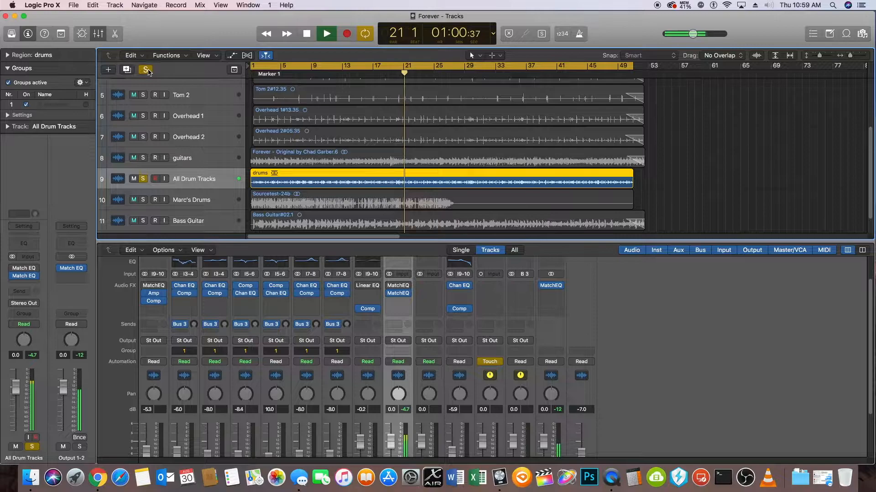
Stop playback, clear all solos, and play the full mix from the beginning.
key(space)
click(146, 70)
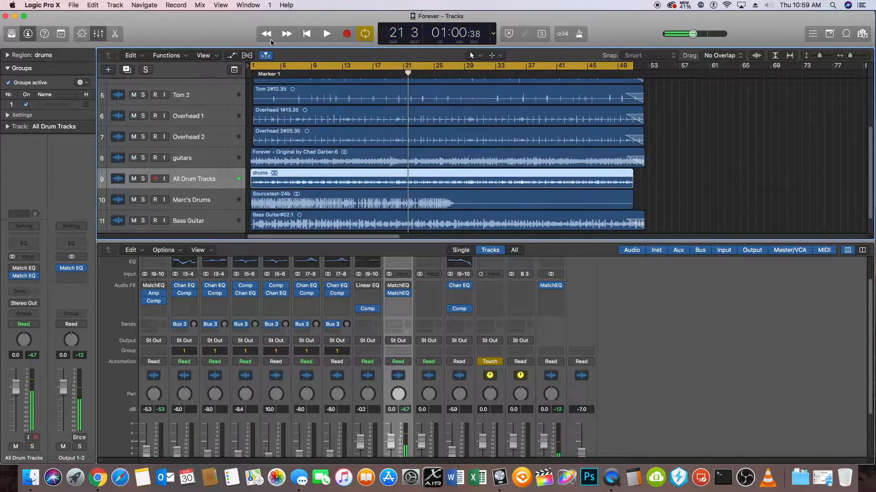
click(303, 35)
key(space)
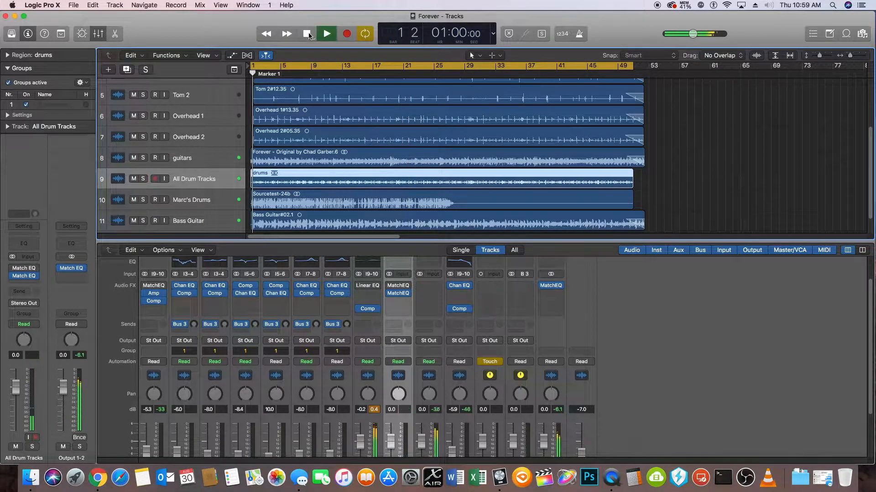
Stop playback, mute the reference drum track 10, and return the playhead to the beginning.
click(307, 35)
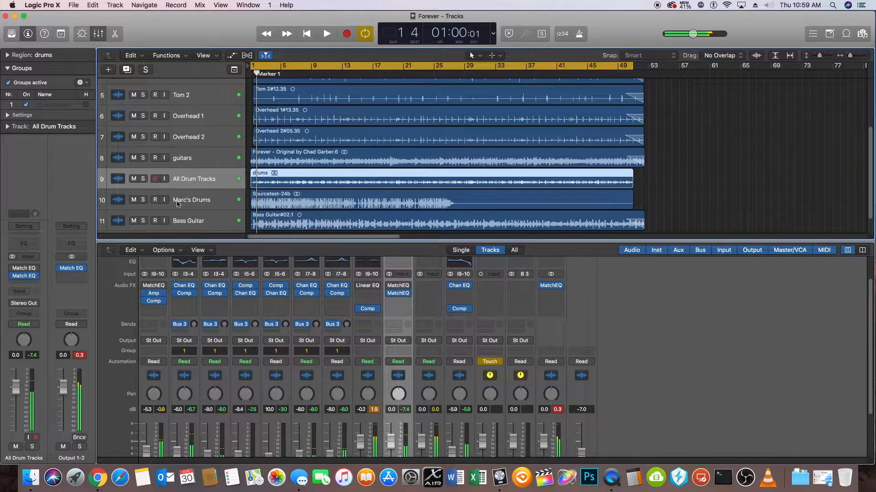
click(133, 200)
click(310, 36)
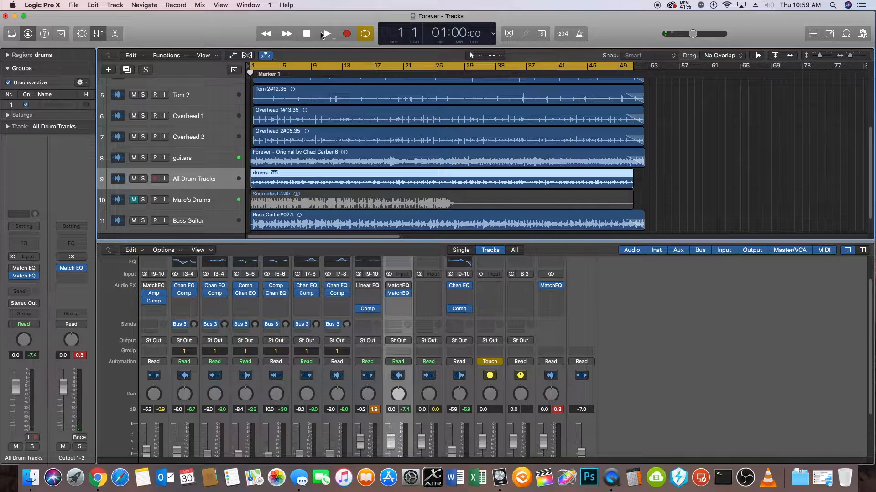
Play the full mix from the beginning and save the project while it plays.
click(325, 35)
click(73, 5)
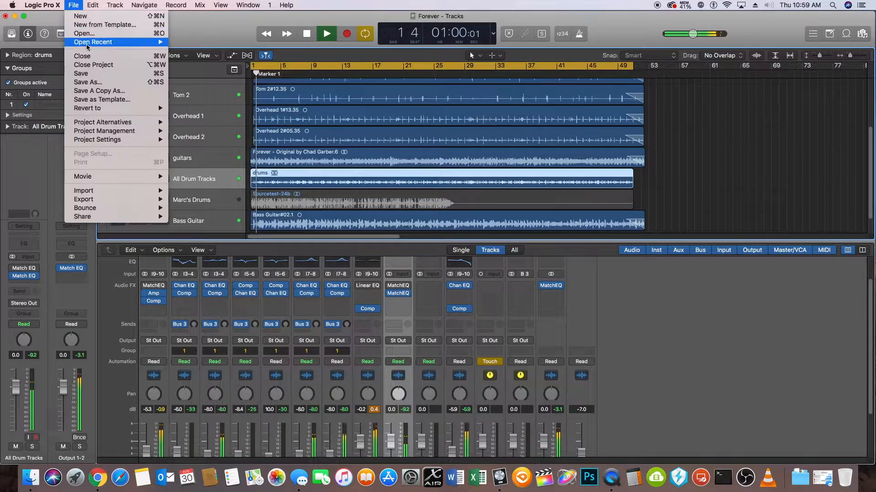
click(96, 75)
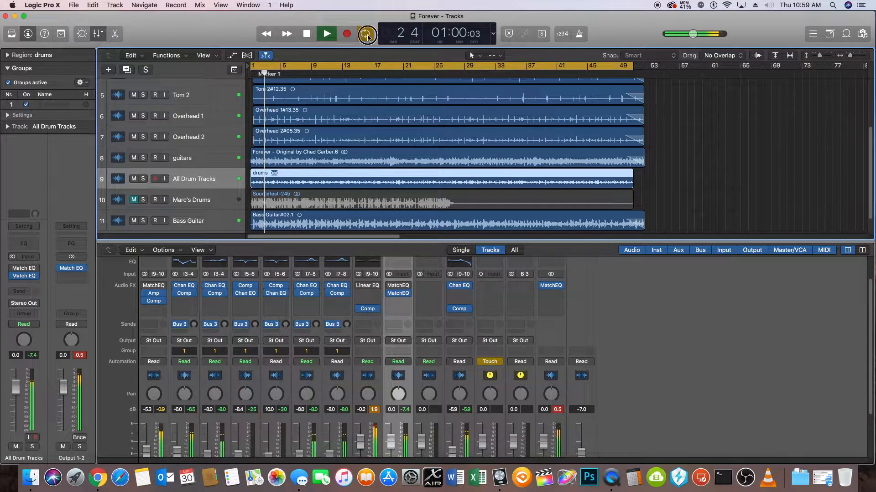
Turn off cycle mode, mute the first channel strip in the mixer during playback, and stop after listening to the mix.
scroll(154, 342, down, 3)
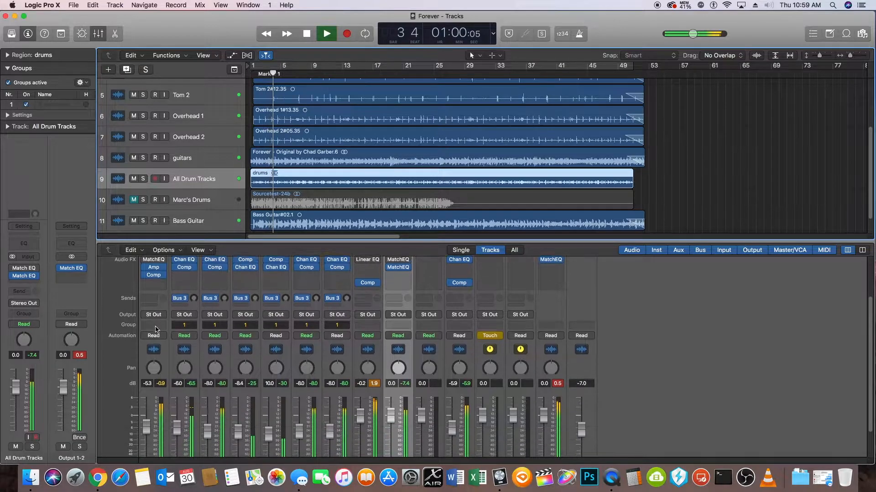
scroll(154, 342, down, 1)
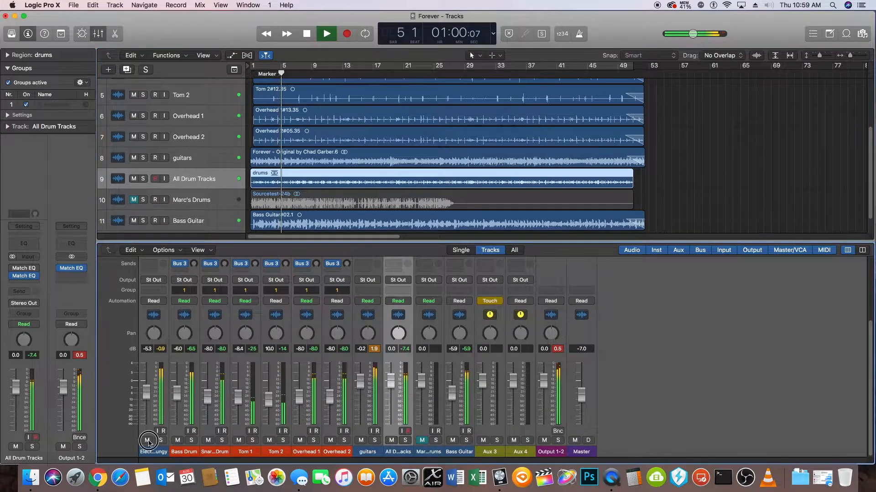
click(147, 440)
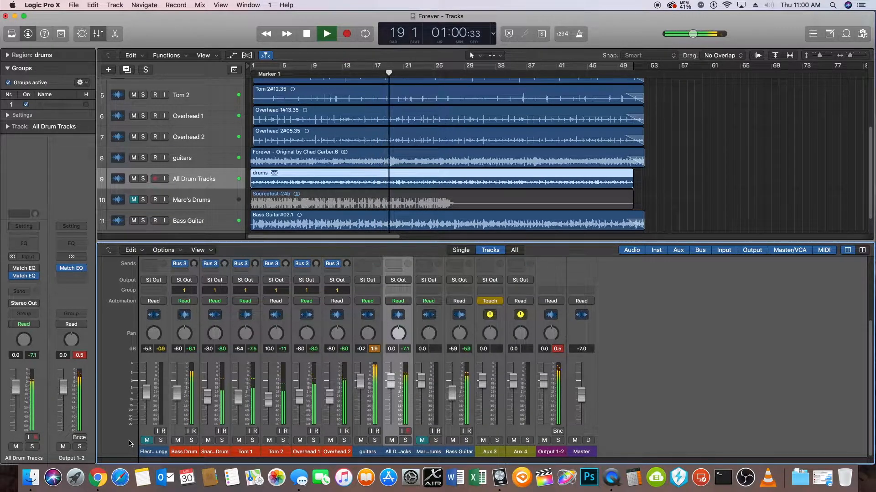
scroll(129, 443, up, 2)
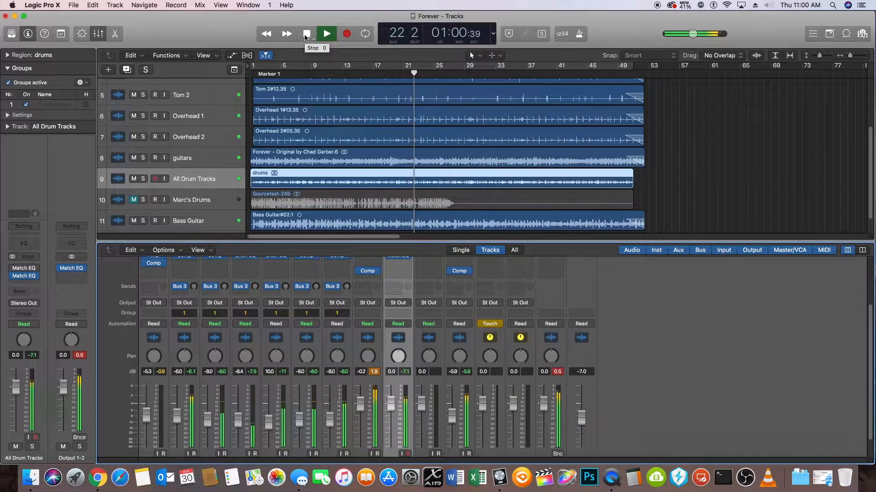
click(305, 36)
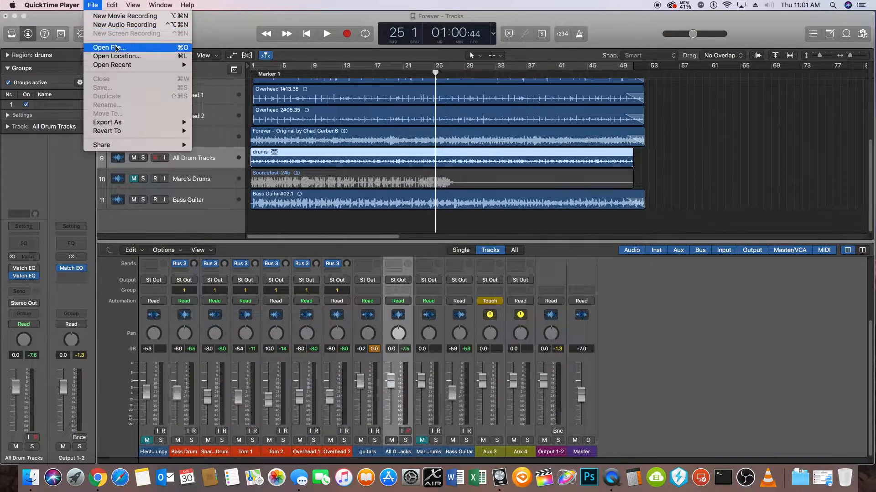
Create one new audio track below All Drum Tracks and name it as the collaborator's mix.
click(231, 21)
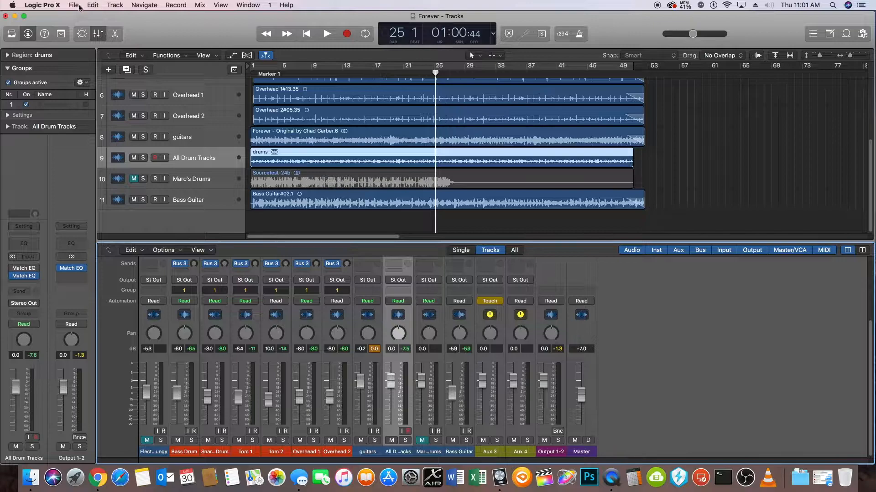
click(109, 69)
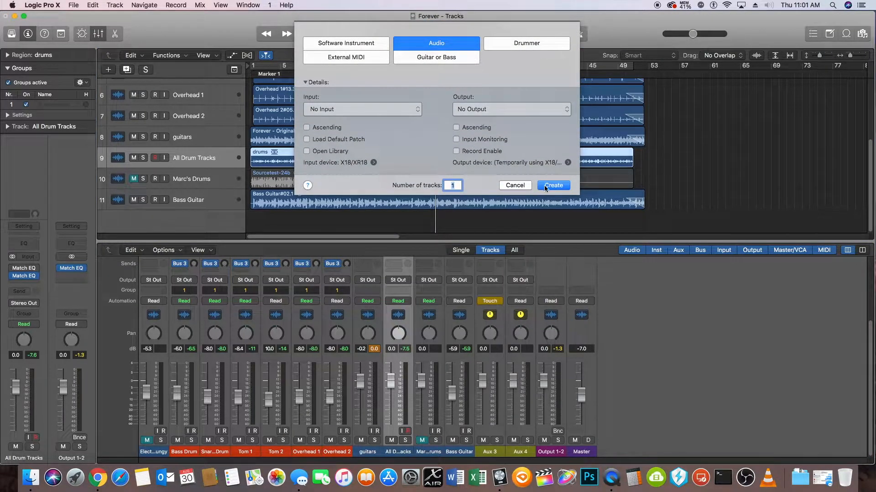
click(552, 185)
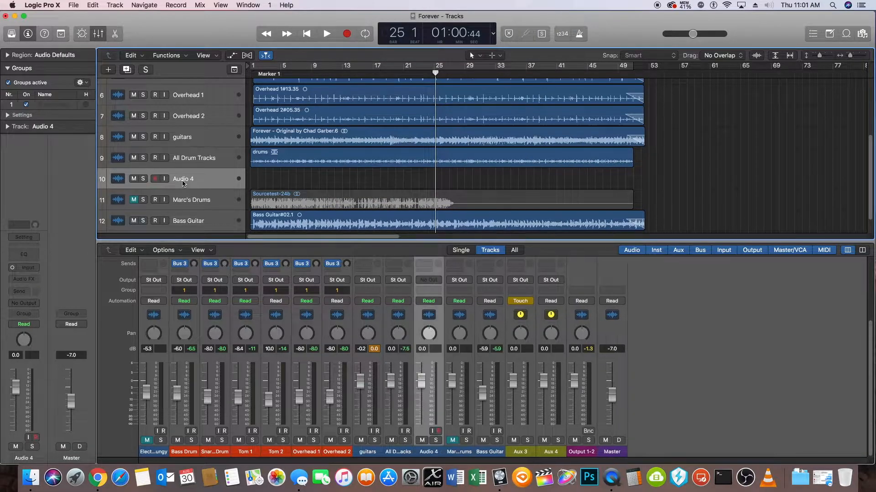
double_click(183, 180)
text(Marc's Mix)
key(Return)
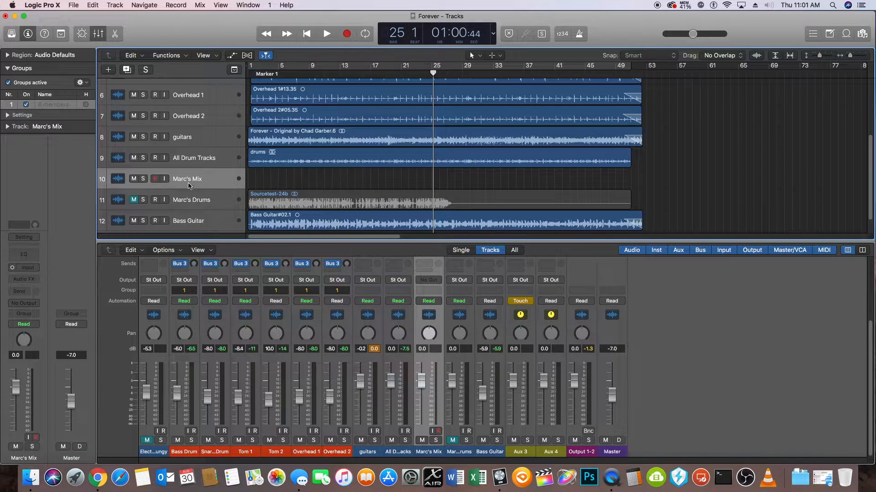
Set the output of the new mix track's channel strip to Stereo Output.
click(427, 286)
mouse_move(438, 292)
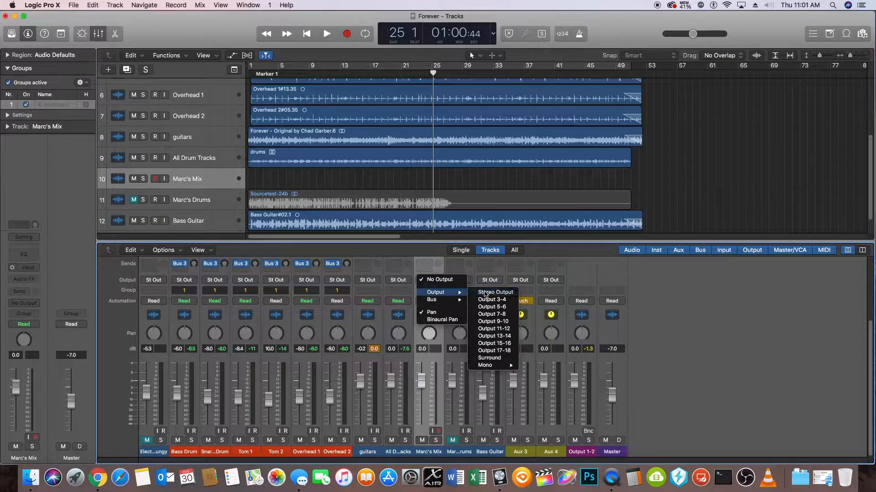
click(484, 293)
scroll(320, 342, up, 3)
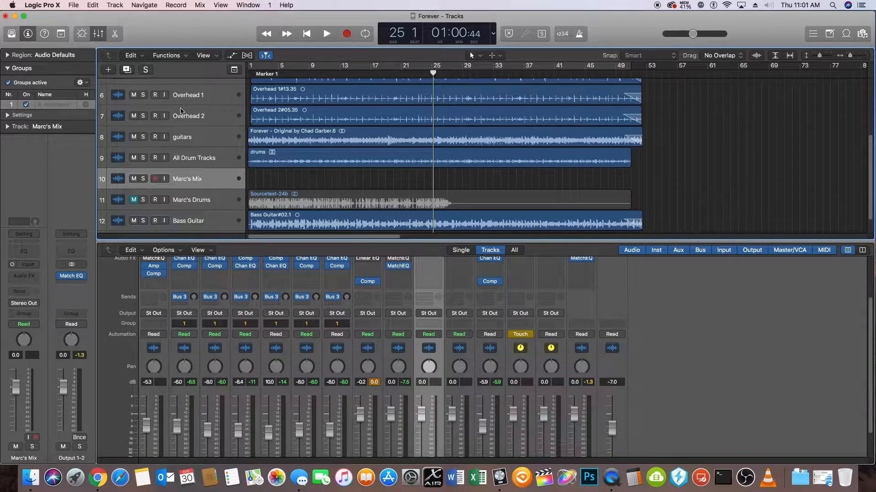
Return the playhead to the beginning and try to import the "So Much Pain" MP3 from the Desktop as an audio file.
click(307, 37)
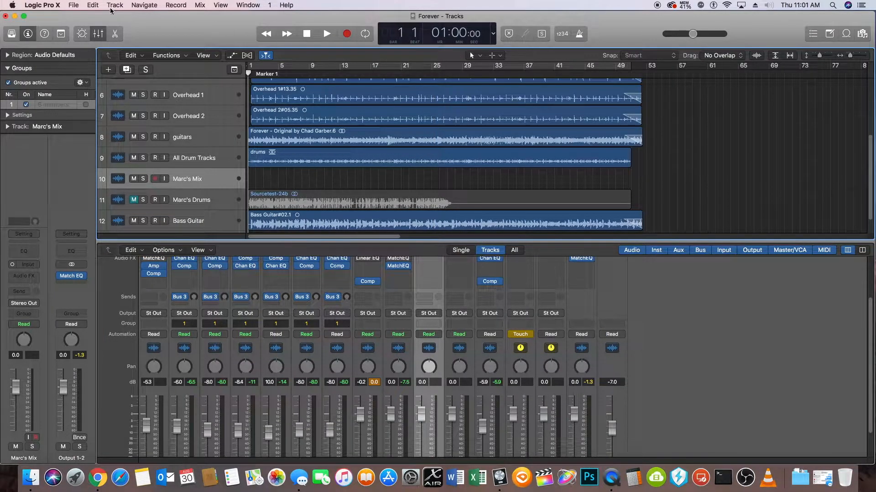
click(78, 8)
mouse_move(124, 196)
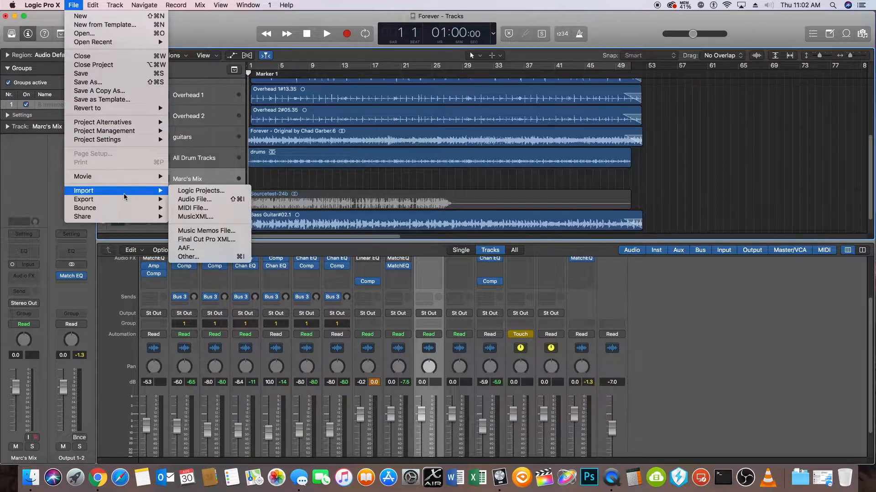
click(213, 199)
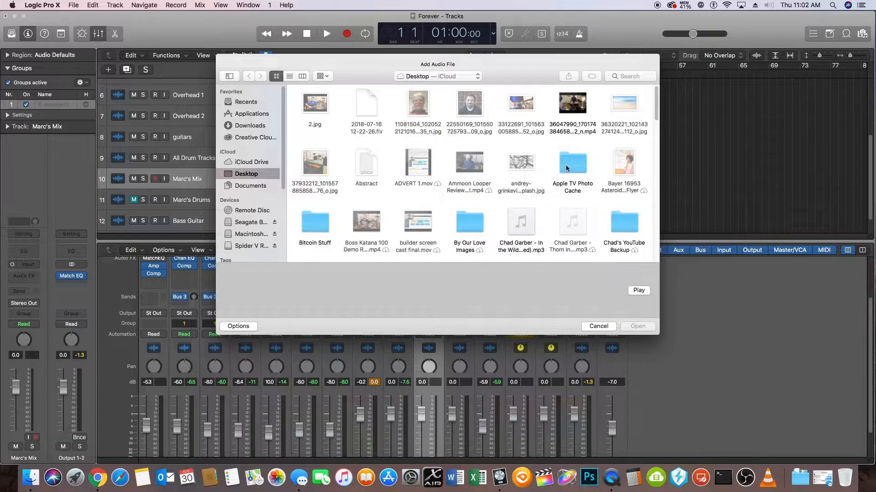
scroll(553, 172, down, 5)
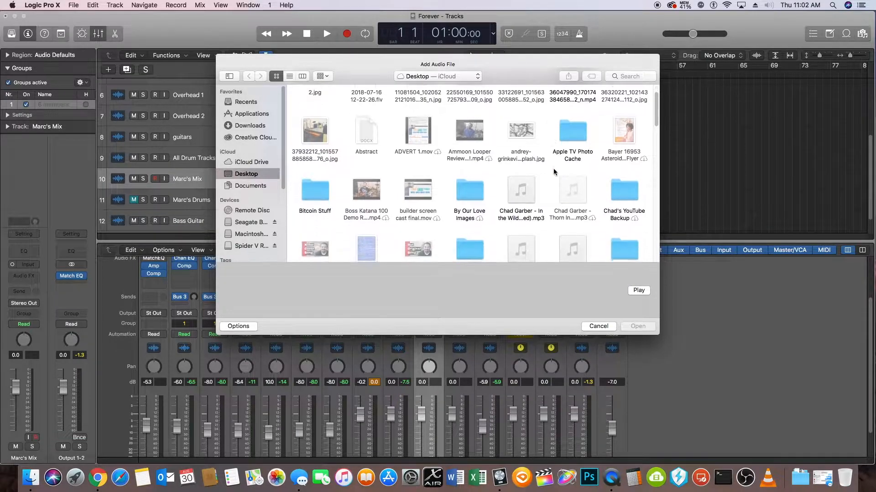
scroll(554, 172, down, 10)
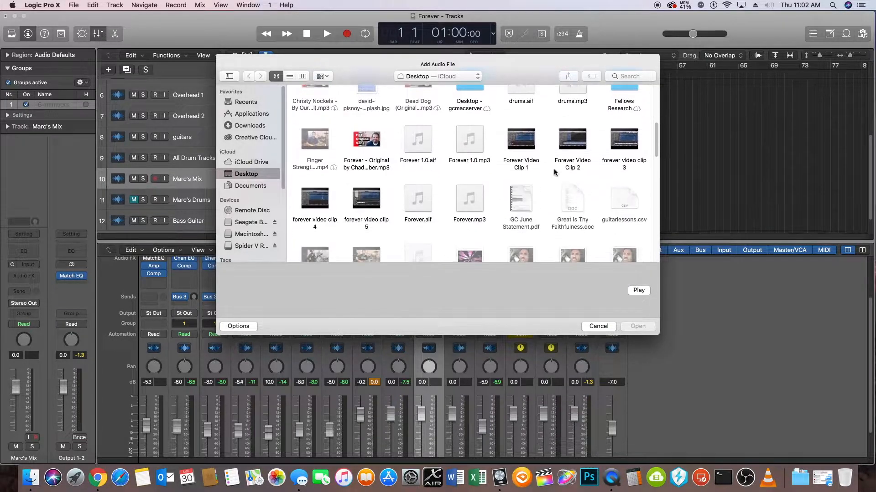
scroll(555, 172, down, 12)
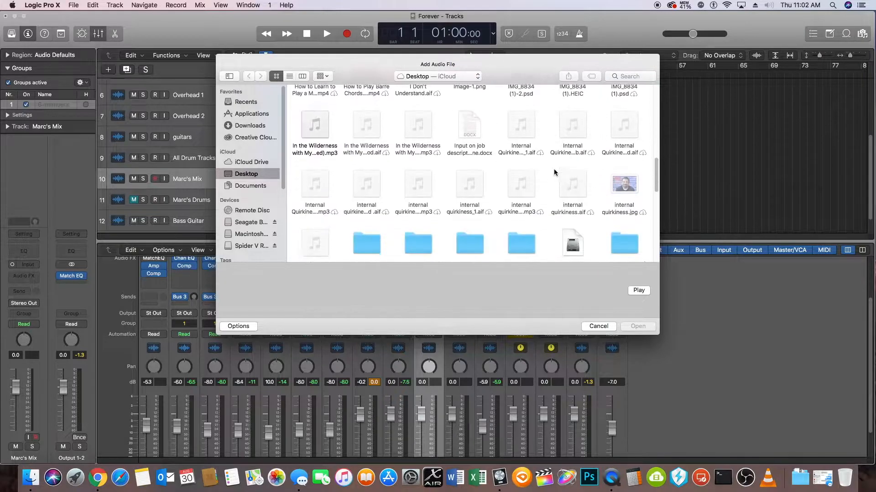
scroll(555, 172, down, 6)
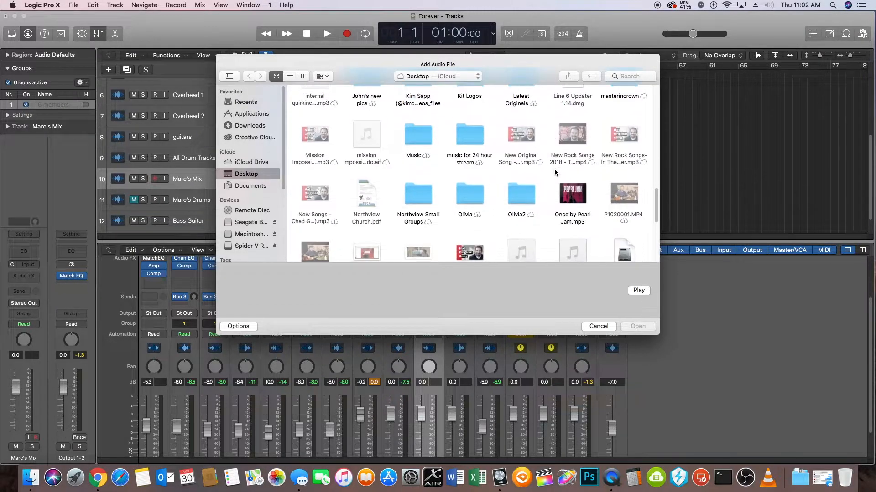
click(472, 194)
click(638, 328)
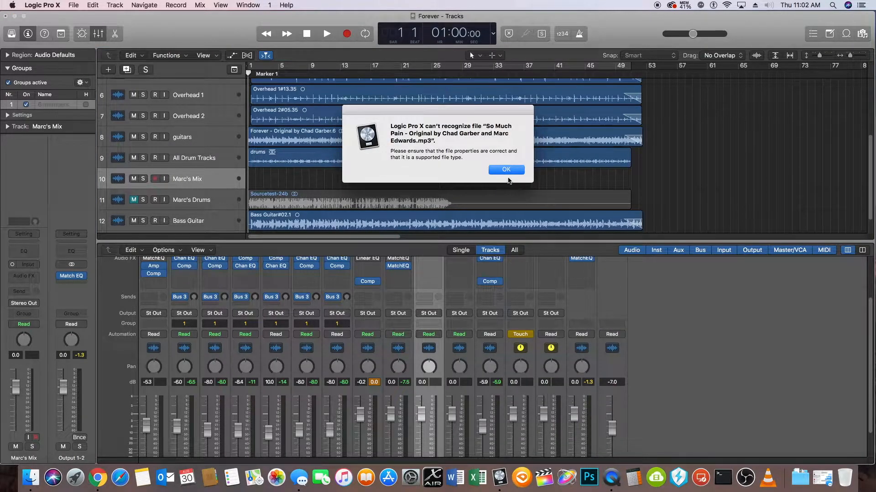
click(507, 176)
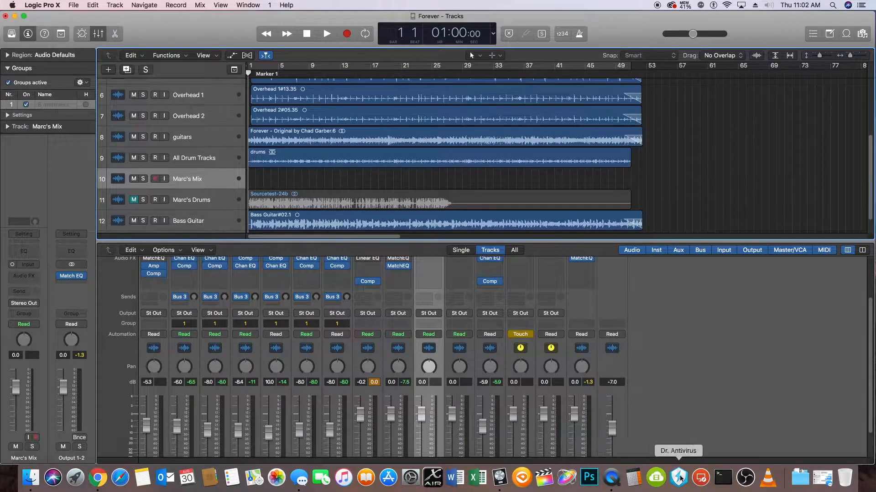
Switch to 4K Video Downloader, open the downloaded "So Much Pain" MP3 in iTunes, and close the iTunes window.
click(658, 479)
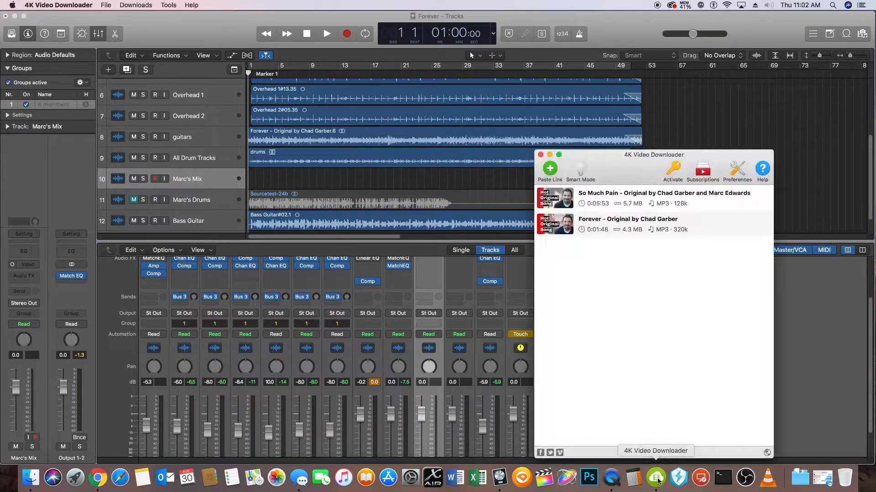
click(558, 205)
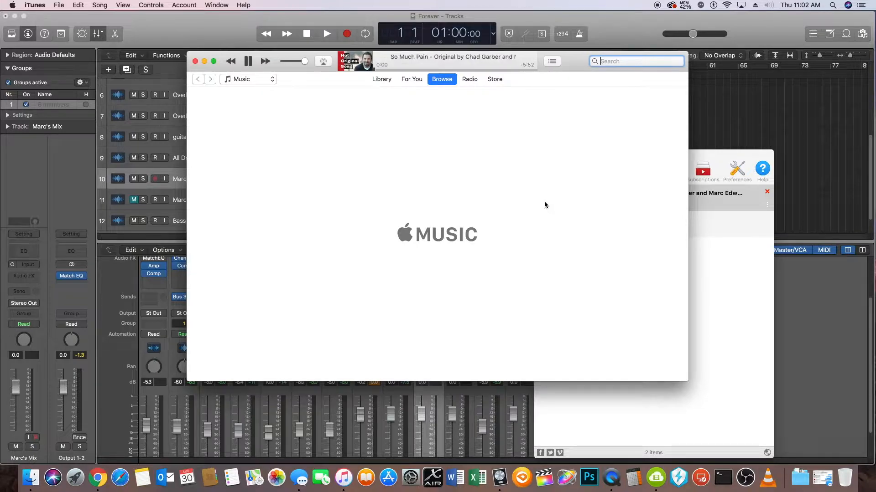
click(195, 60)
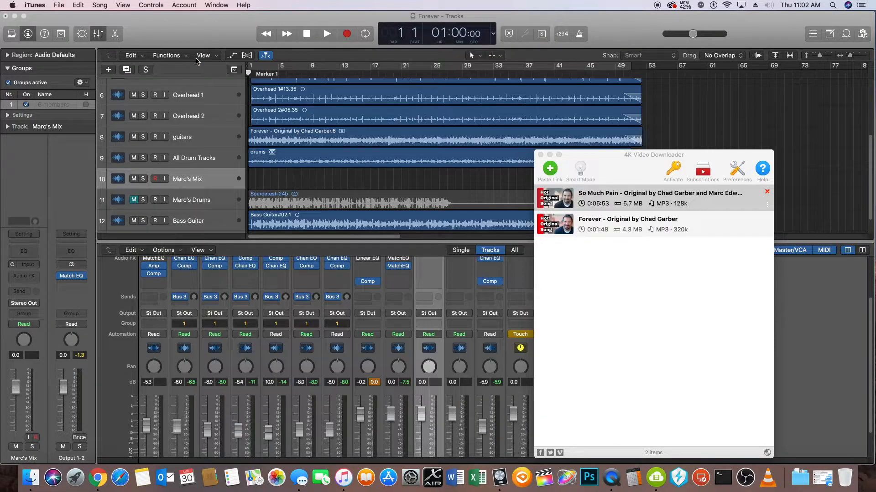
Paste the copied link into the downloader, extract the clip's audio as MP3, and close the downloader window.
right_click(641, 205)
click(660, 218)
click(549, 168)
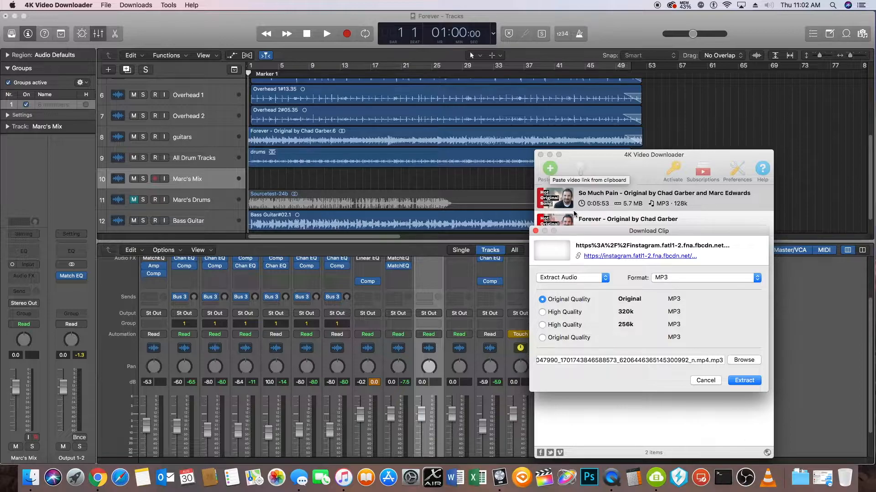
click(710, 384)
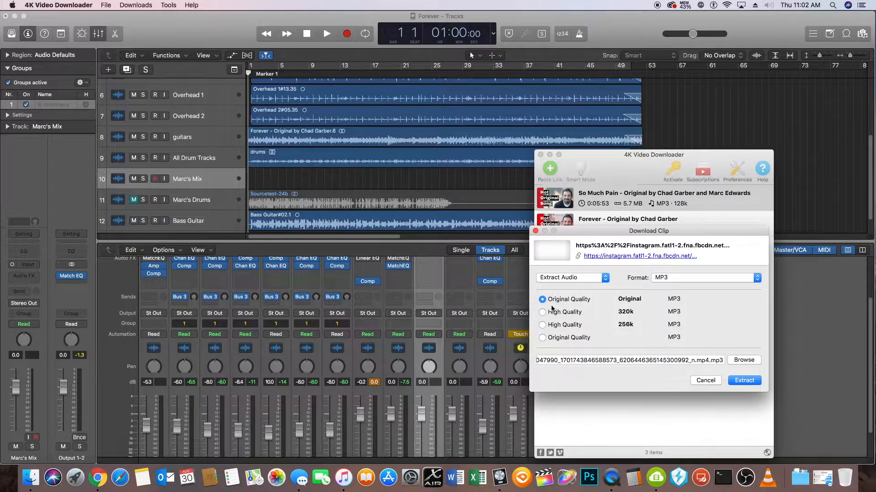
click(744, 379)
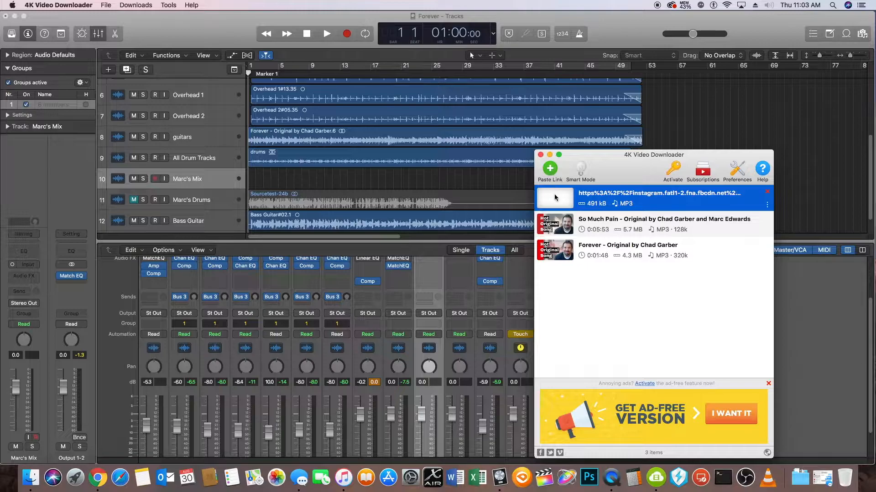
click(541, 156)
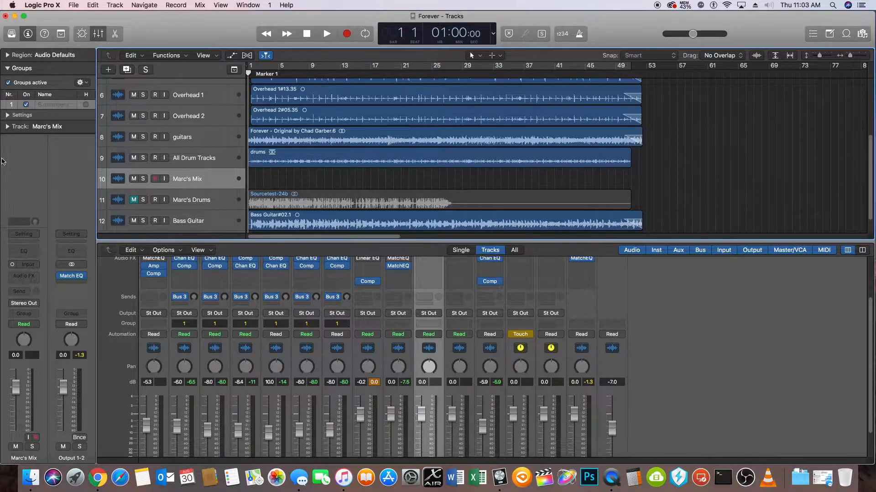
Minimize the project window and open the "So Much Pain" MP3 from the desktop in QuickTime Player.
click(15, 17)
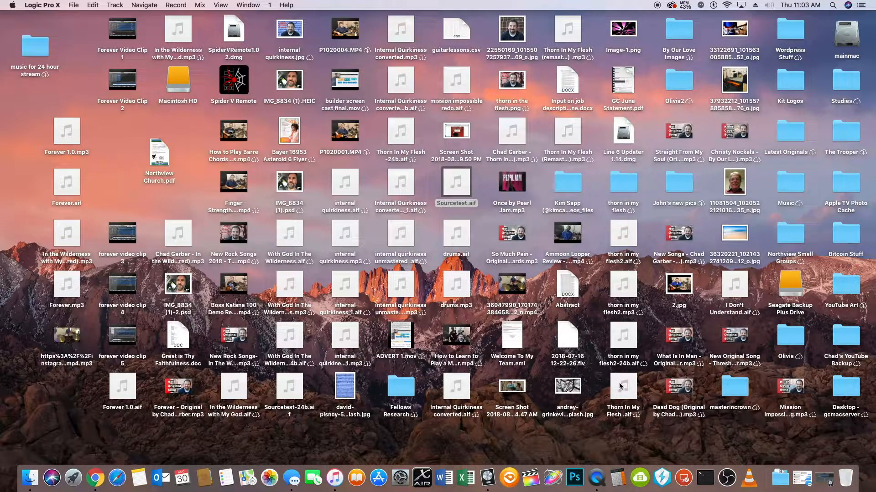
mouse_move(739, 345)
right_click(524, 244)
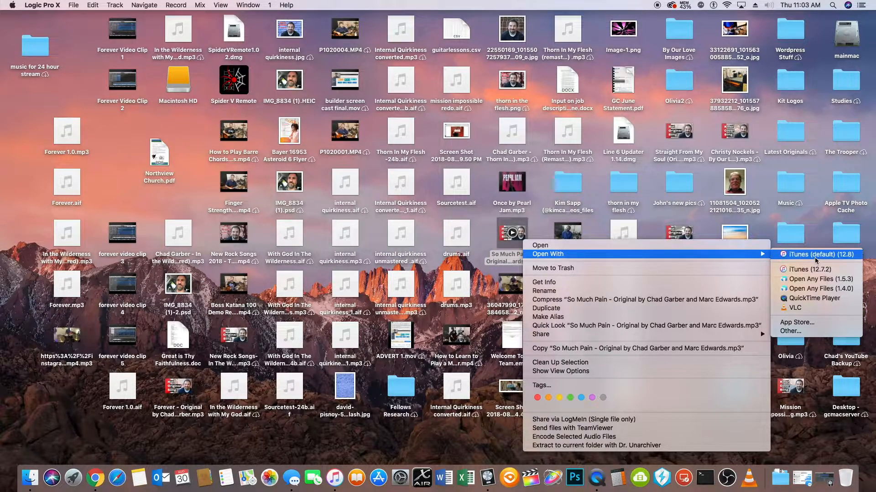
click(814, 298)
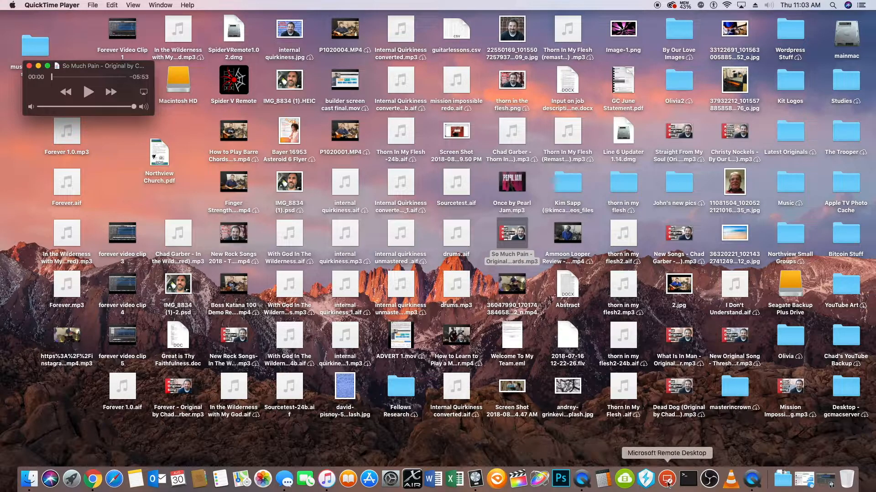
right_click(733, 483)
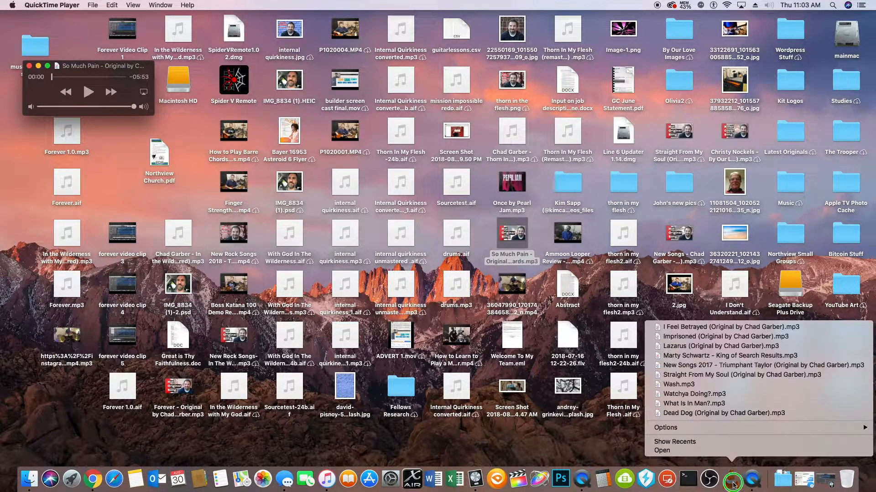
click(732, 482)
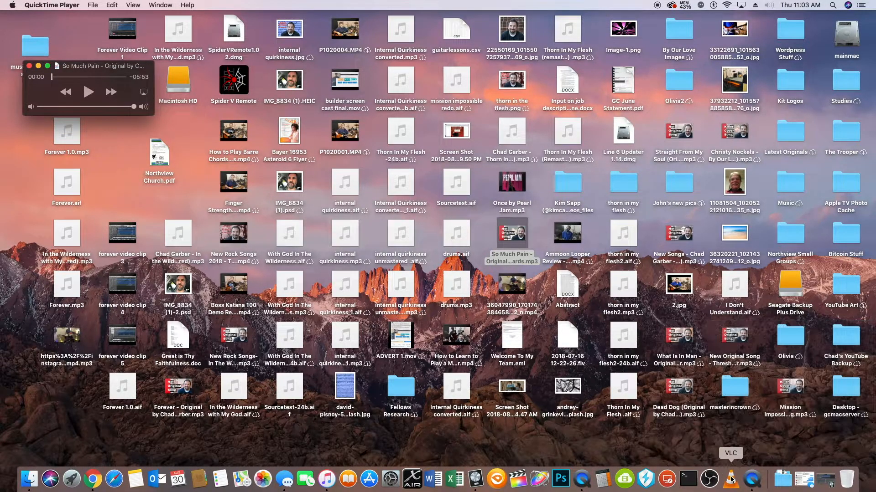
key(super+Tab)
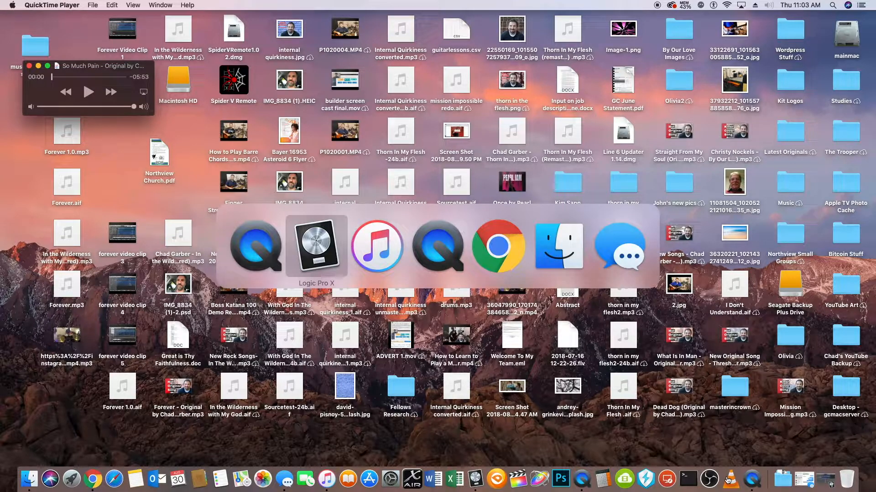
key(super+Tab)
key(super+Tab)
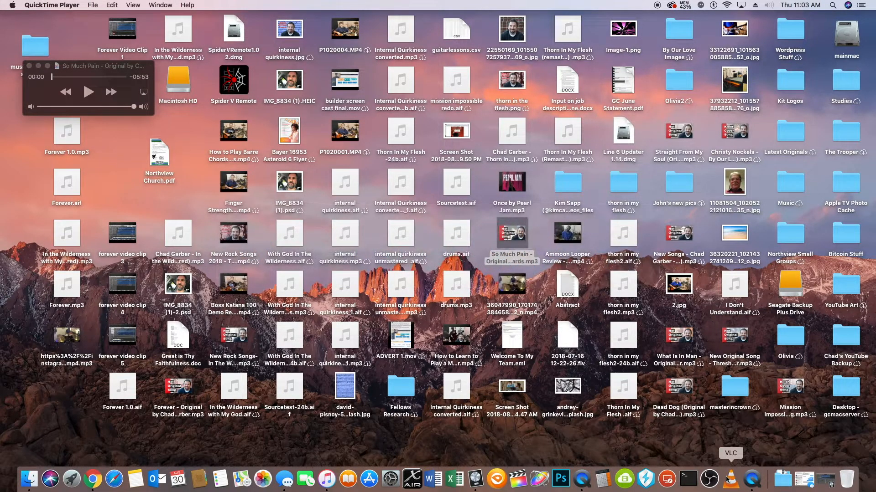
key(super+Tab)
key(super+Tab)
key(super+Tab)
key(super+Tab)
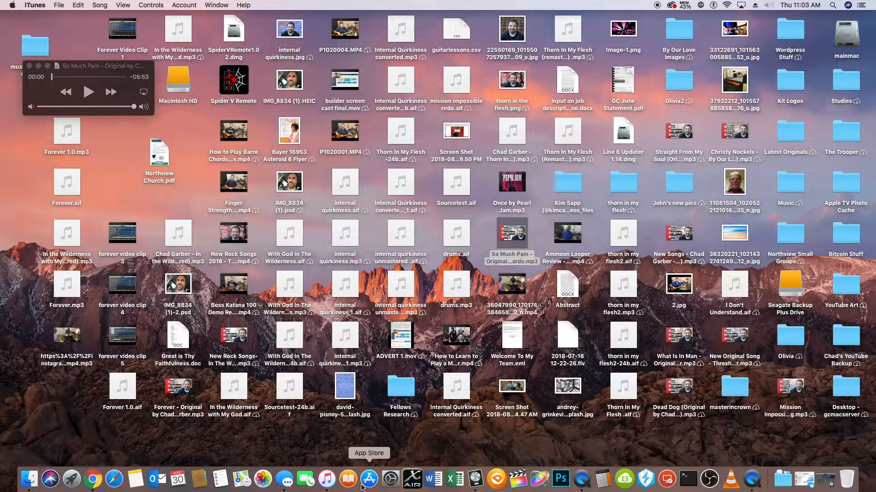
Quit iTunes, then play the "So Much Pain" MP3 in QuickTime Player and skip to about 01:02.
right_click(330, 486)
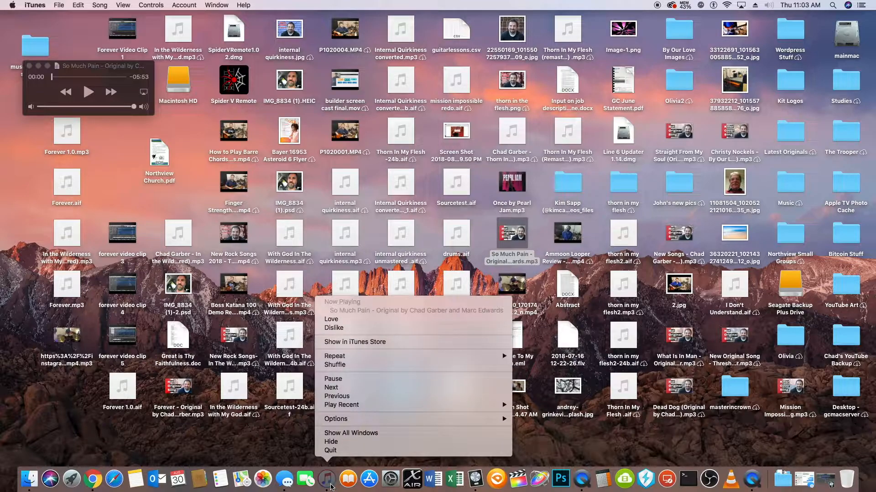
click(341, 451)
click(86, 93)
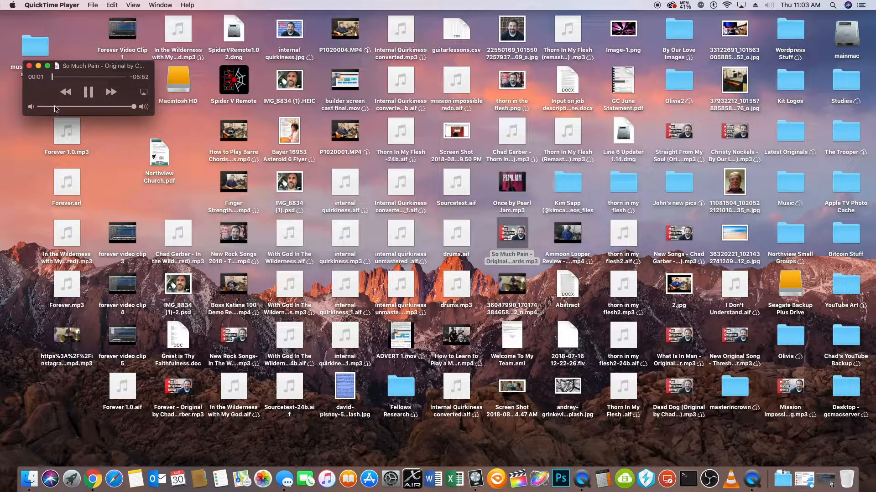
click(66, 77)
Switch to Logic Pro X and try to import the long-named "So Much Pain" MP3 from the Desktop as an audio file.
click(475, 479)
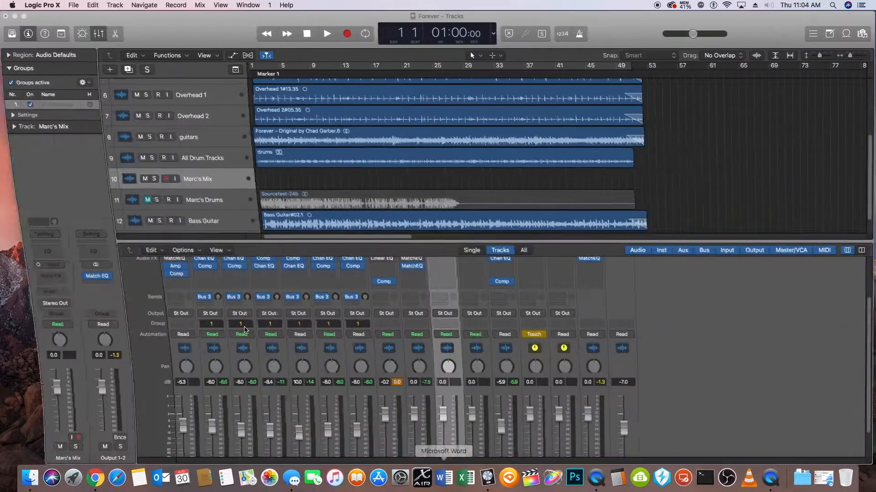
click(74, 5)
mouse_move(111, 195)
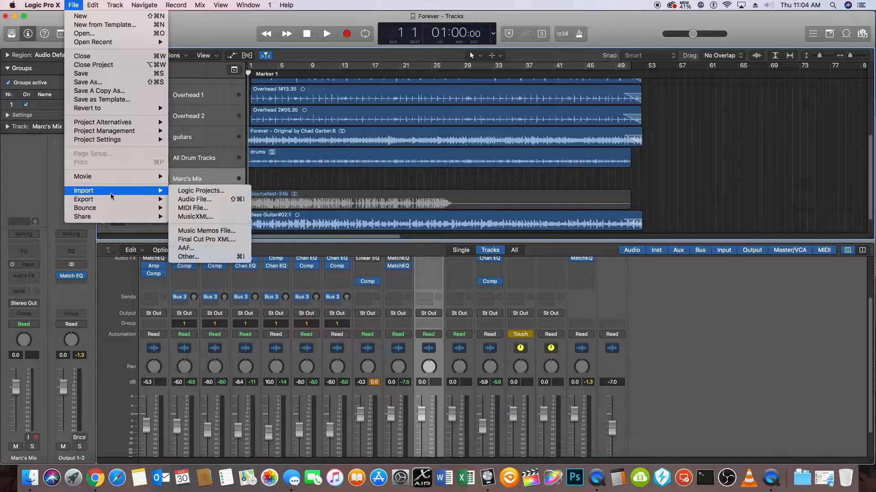
click(223, 202)
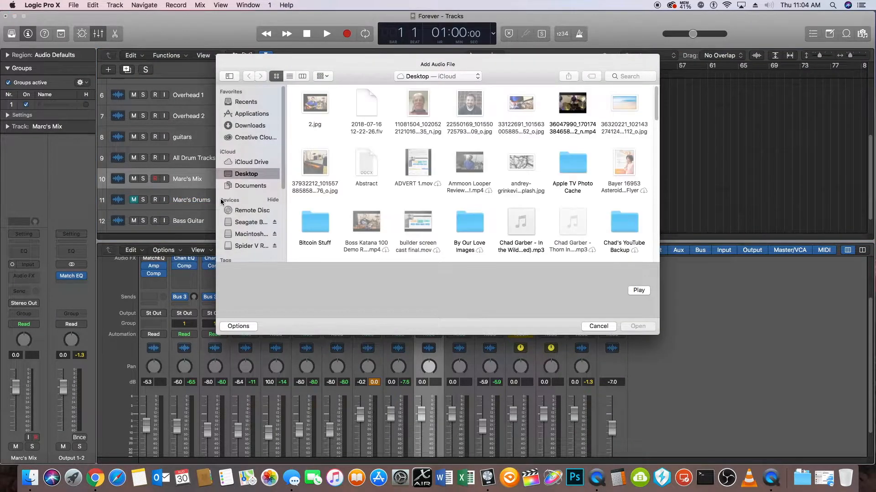
scroll(336, 198, down, 10)
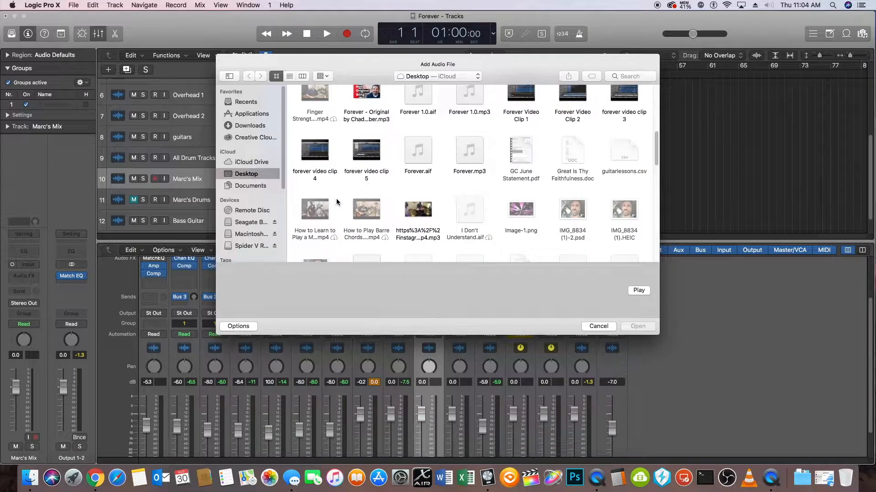
scroll(336, 199, down, 15)
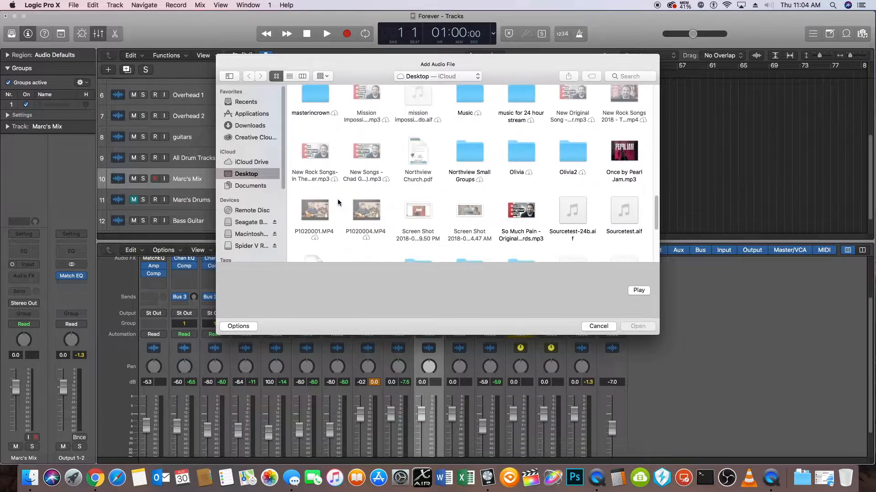
scroll(337, 199, down, 2)
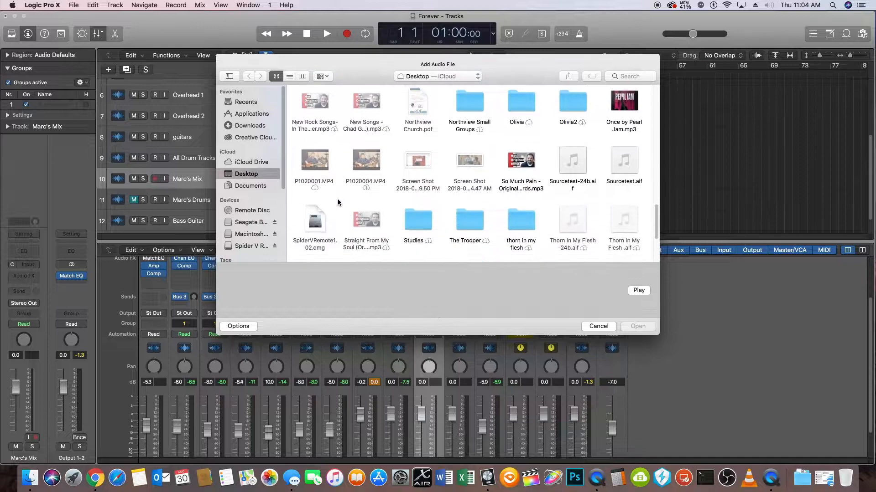
click(524, 184)
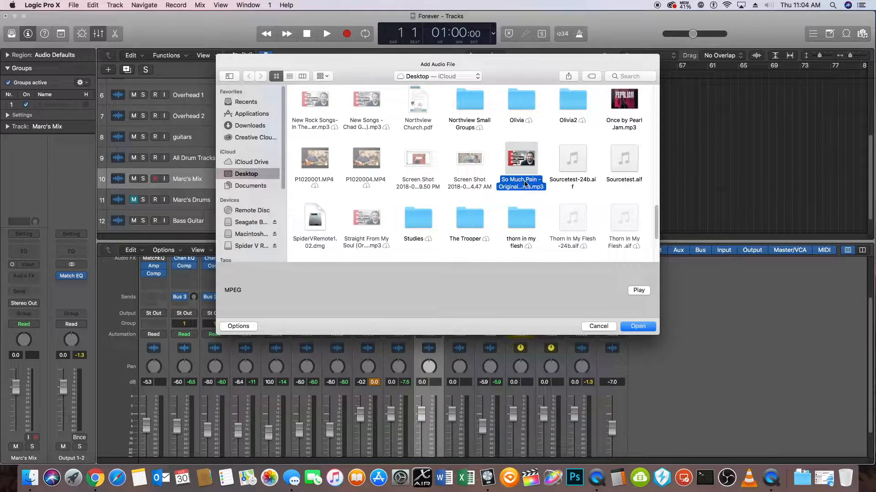
click(636, 326)
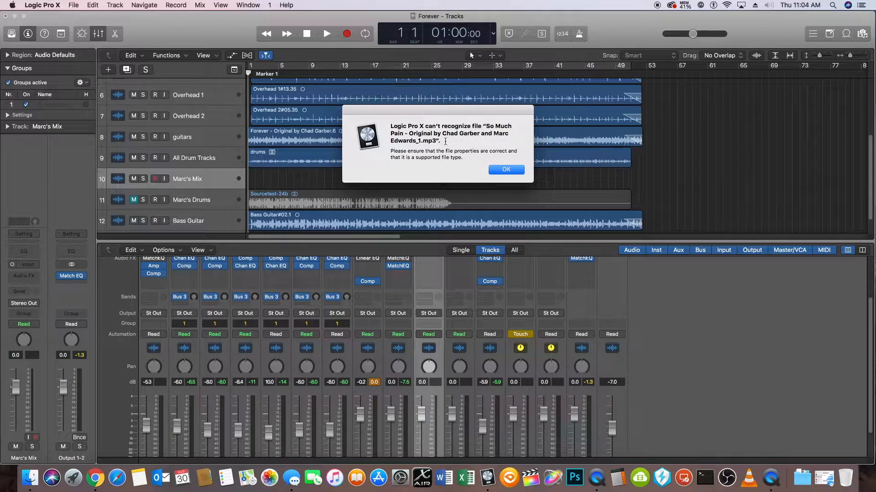
click(510, 170)
Minimize the project window and rename the song's MP3 on the desktop as "So Much Pain.mp3".
click(14, 17)
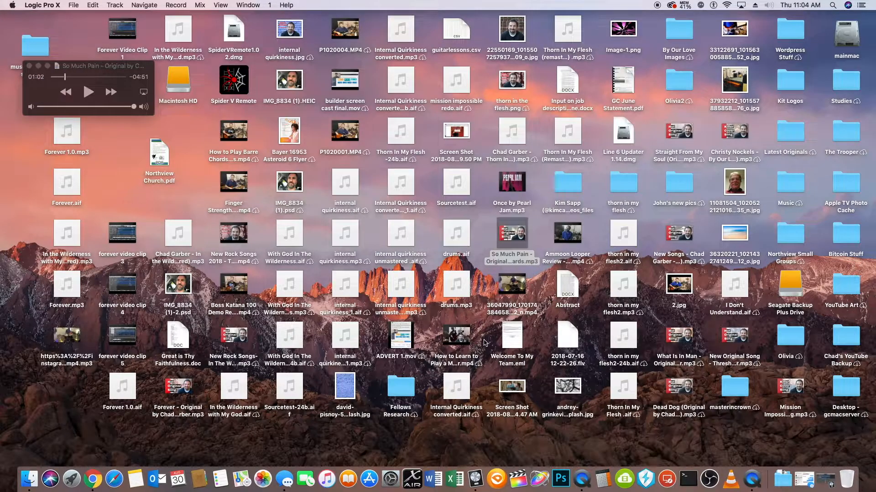
right_click(506, 258)
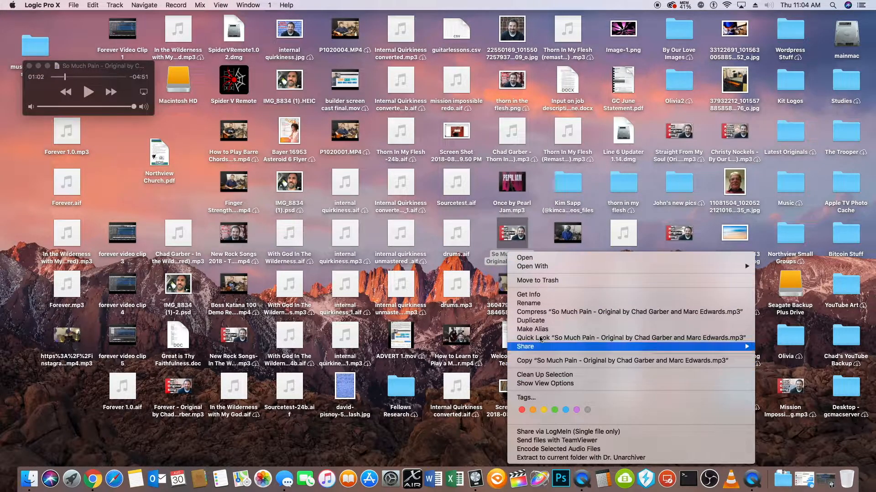
click(534, 303)
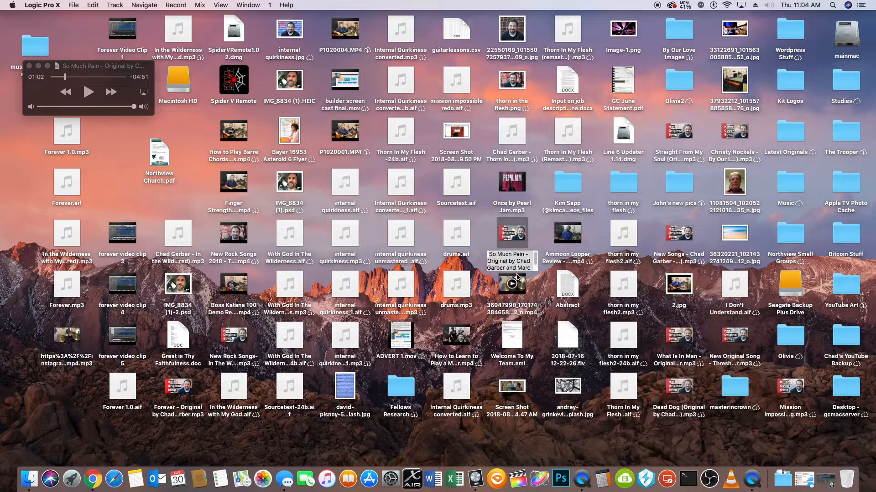
click(527, 255)
drag(526, 255, 515, 270)
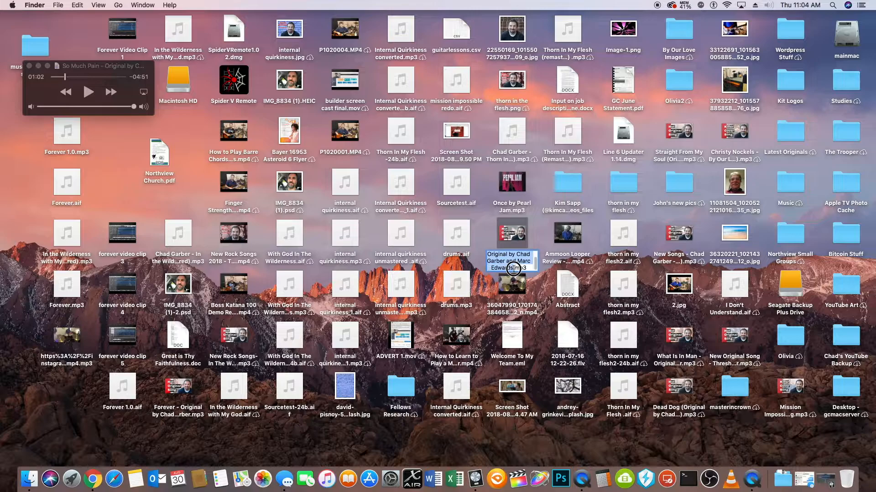
key(BackSpace)
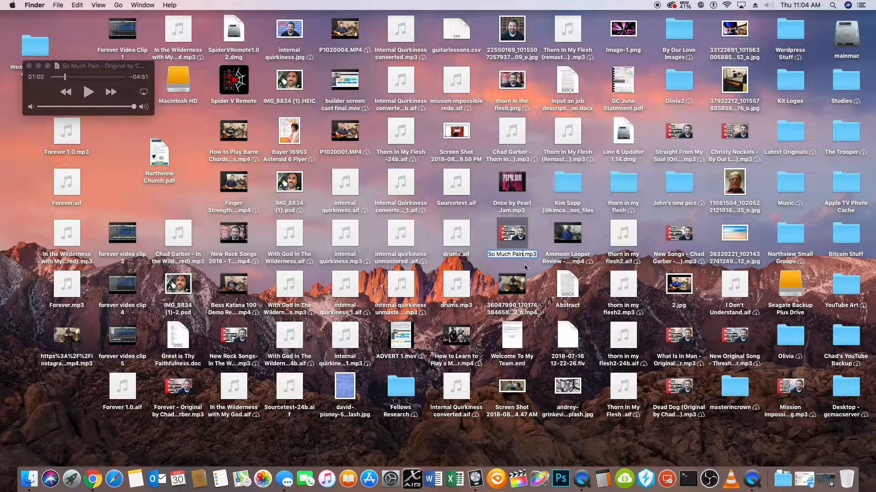
key(Return)
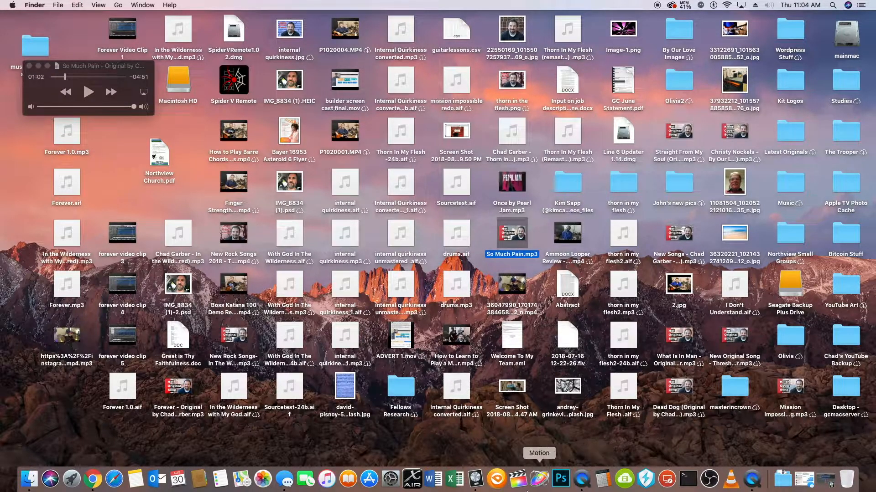
Return to the Logic Pro X project and import "So Much Pain.mp3" from the Desktop onto track 10 at bar 1.
click(475, 478)
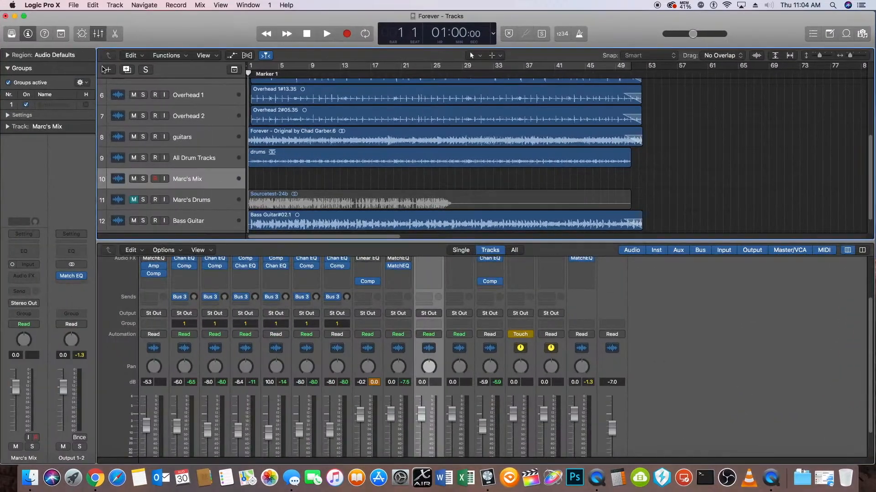
click(72, 5)
mouse_move(100, 192)
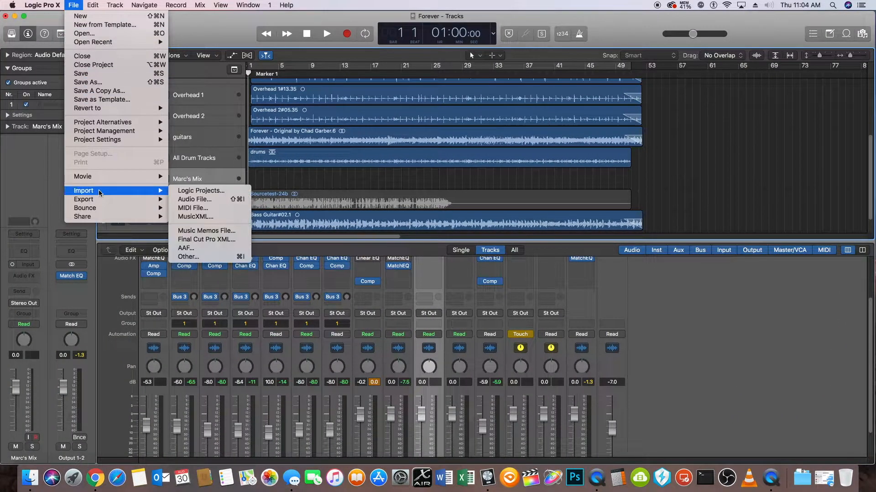
click(185, 202)
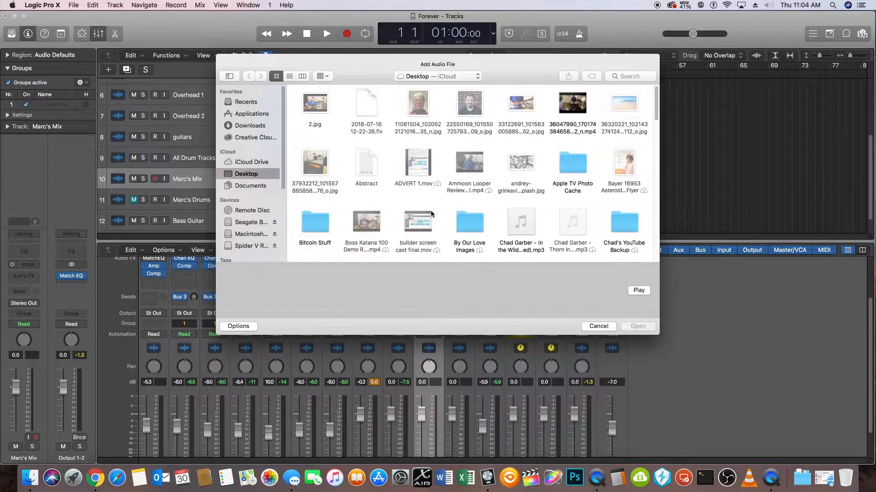
scroll(431, 213, down, 3)
scroll(431, 213, down, 10)
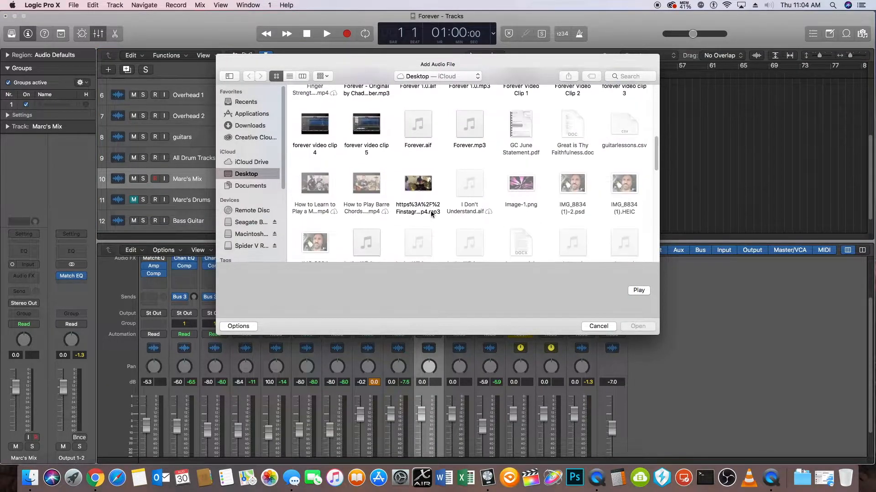
scroll(430, 213, down, 10)
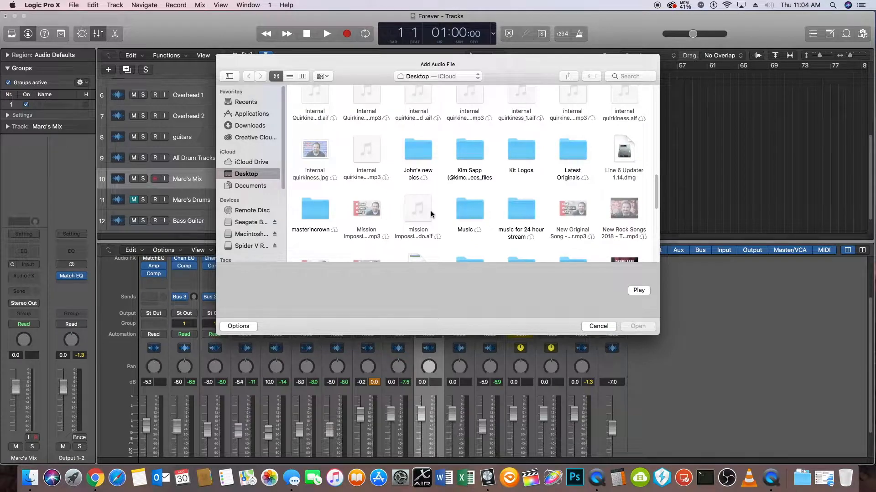
scroll(431, 213, down, 8)
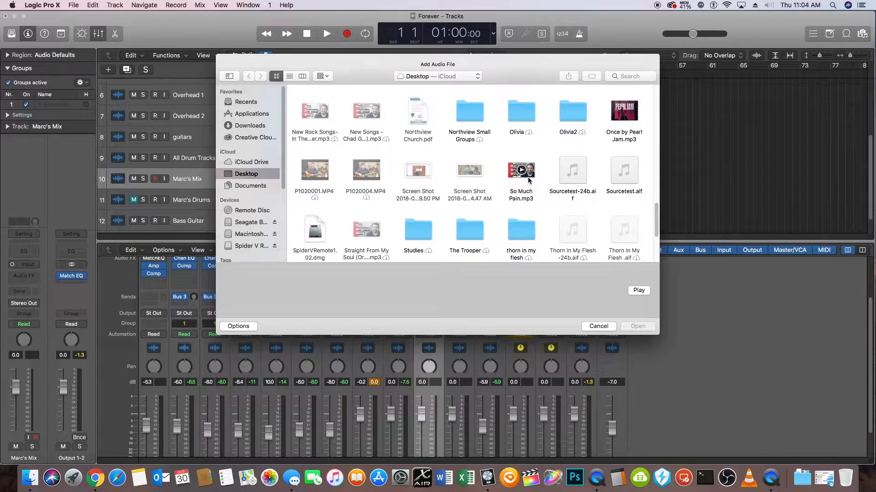
click(529, 177)
click(639, 327)
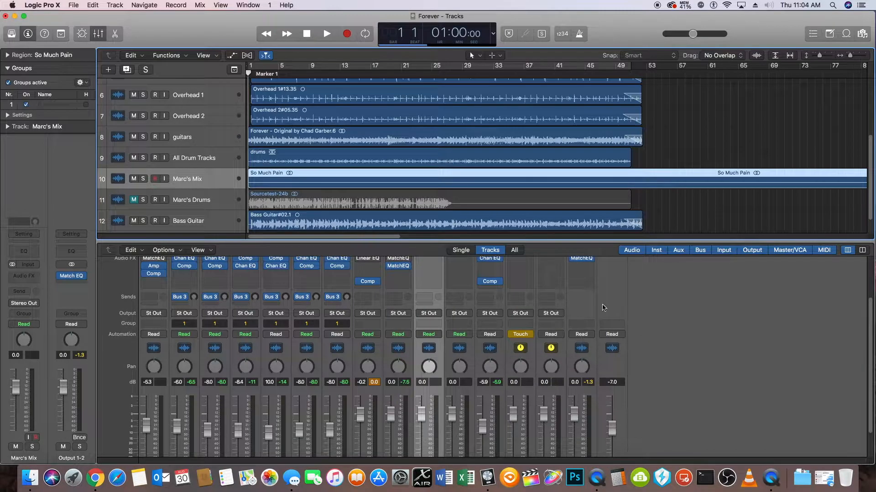
Split the "So Much Pain" region on track 10 at bar 23 and delete the quiet intro before the split.
drag(364, 238, 385, 237)
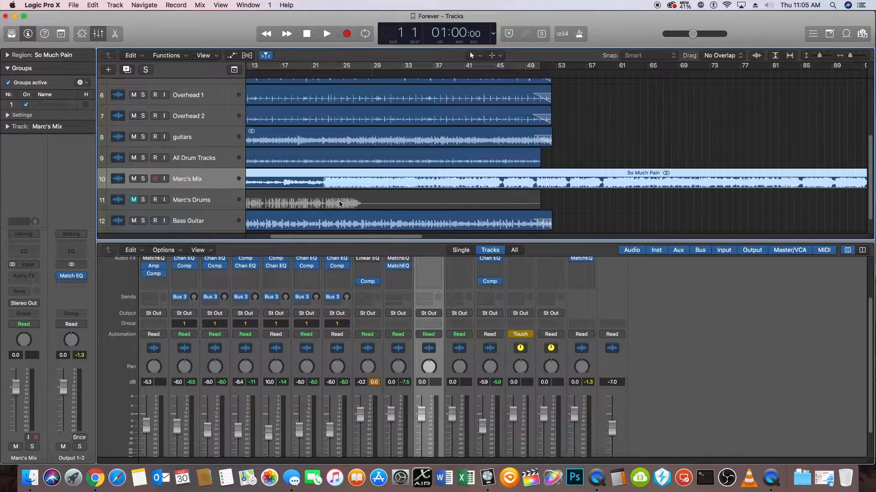
click(318, 72)
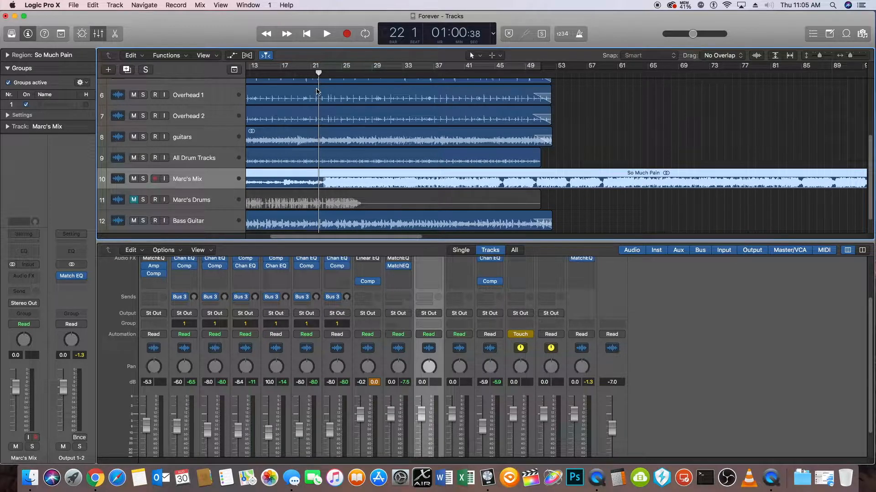
click(325, 73)
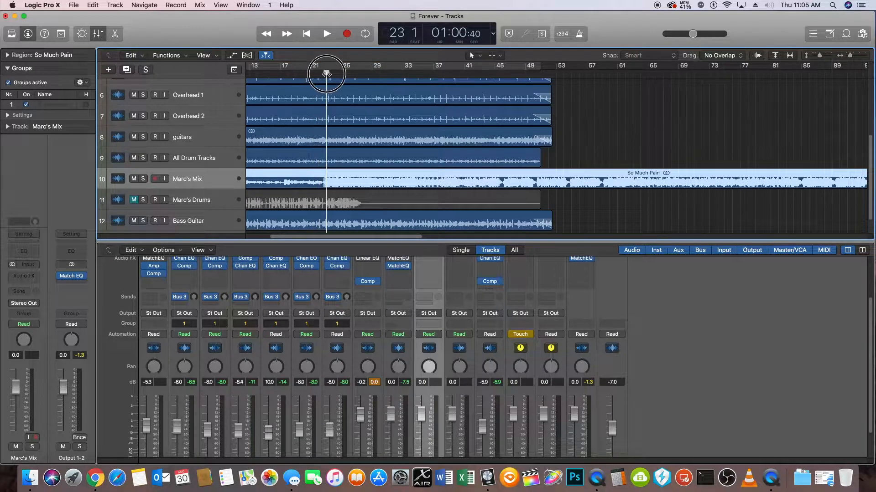
right_click(328, 179)
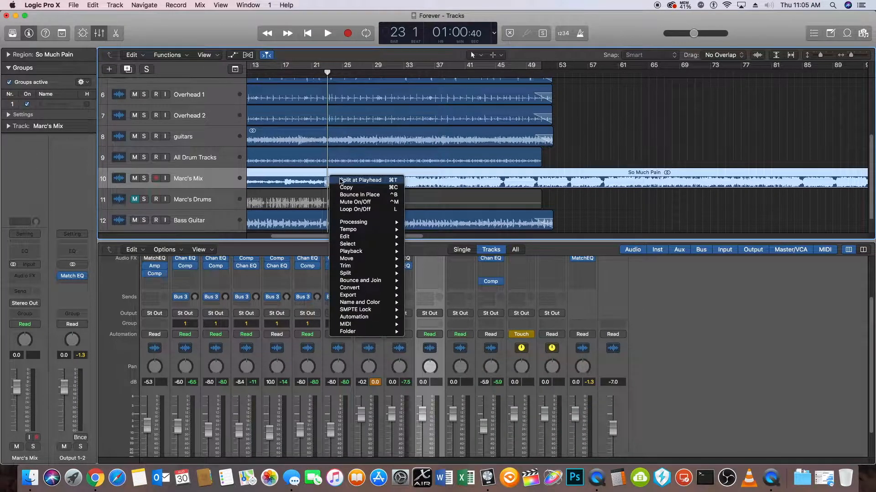
click(339, 181)
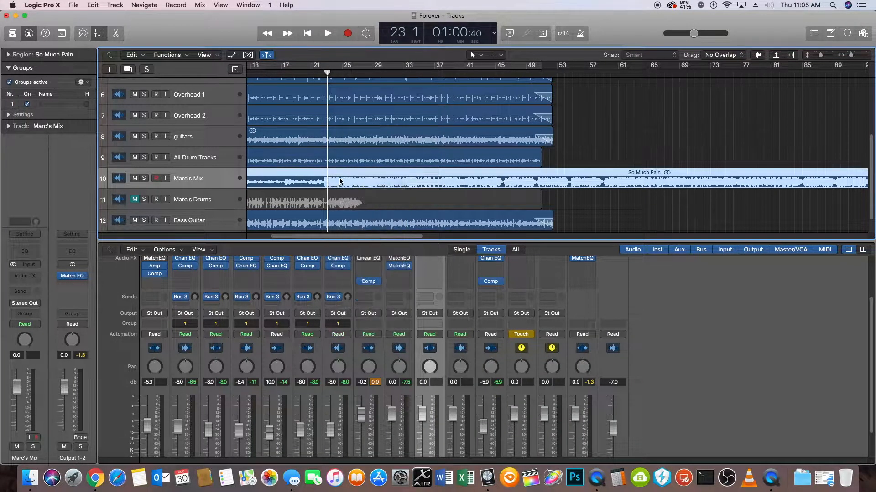
click(277, 176)
key(Delete)
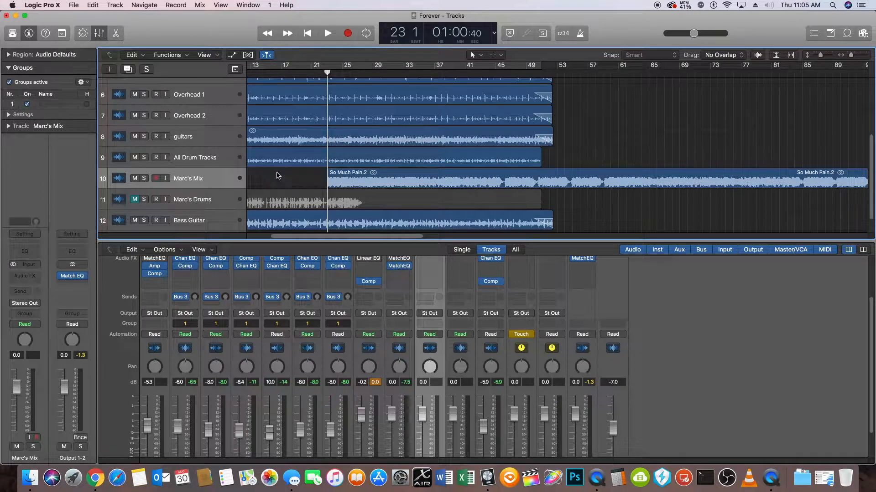
Move the trimmed "So Much Pain" region on track 10 so it starts at bar 1.
drag(396, 173, 182, 171)
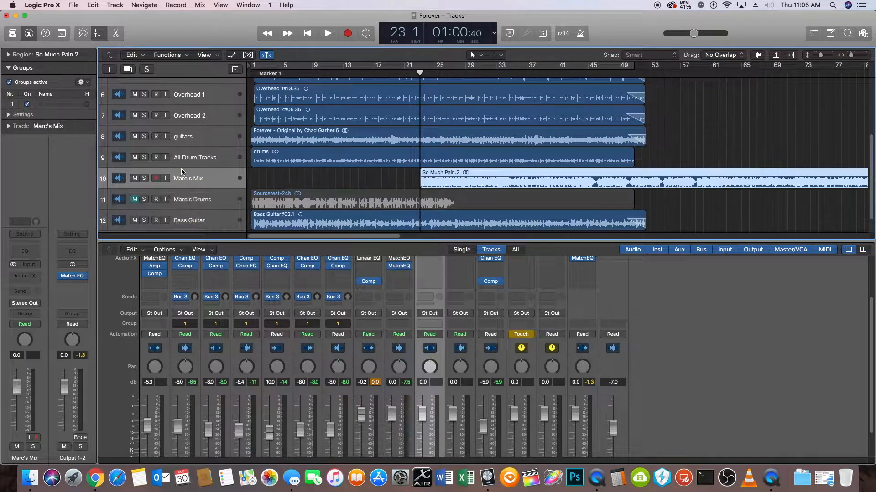
drag(521, 174, 353, 175)
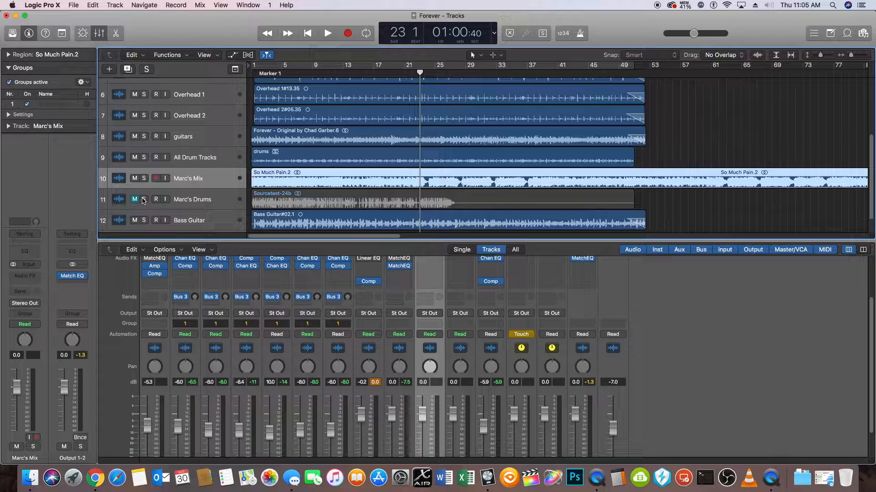
Mute the grouped individual drum tracks from Bass Drum through Overhead 2.
scroll(145, 200, up, 3)
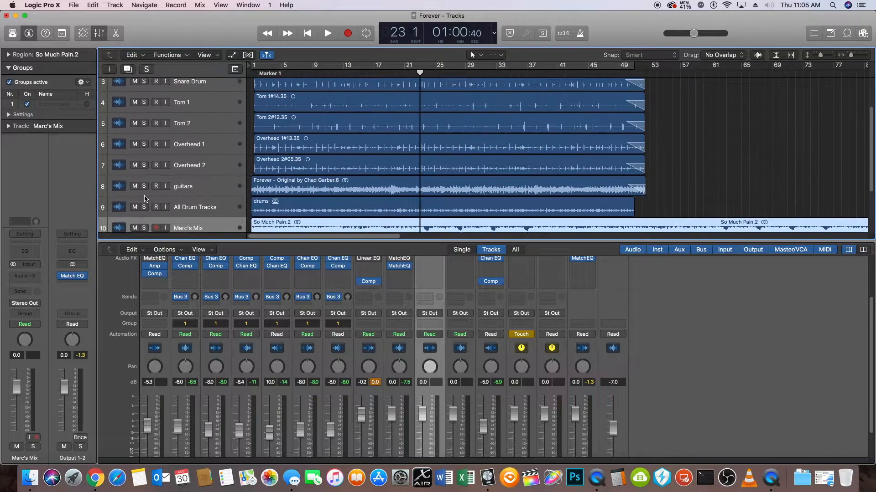
scroll(146, 199, down, 2)
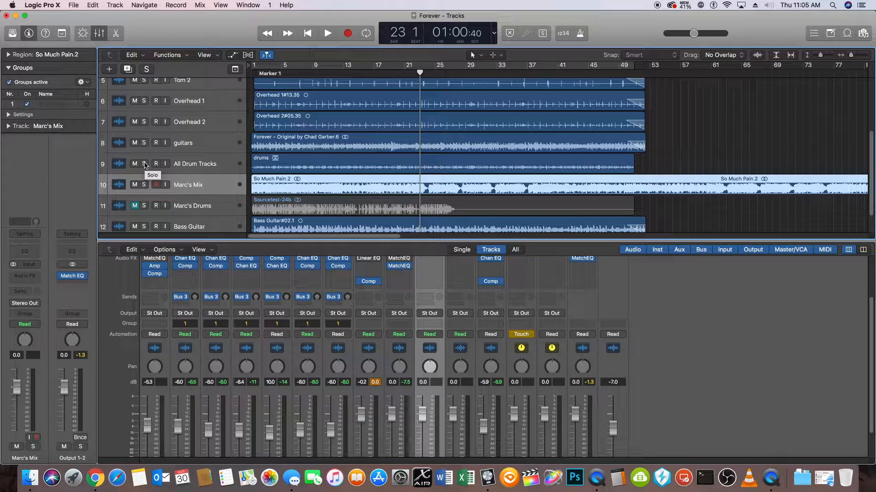
scroll(145, 165, up, 5)
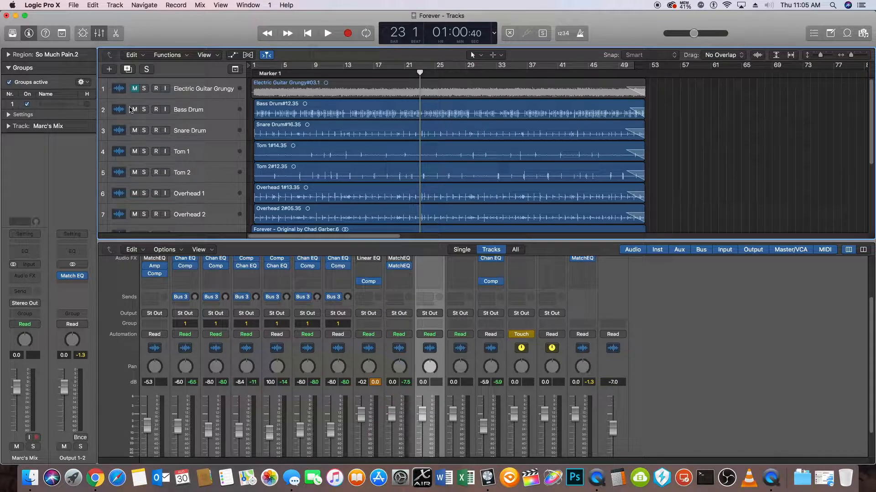
click(134, 89)
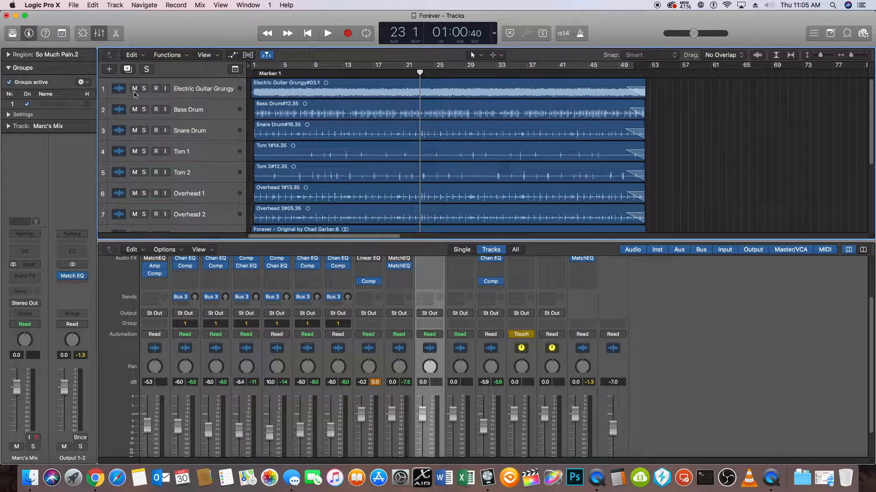
click(134, 88)
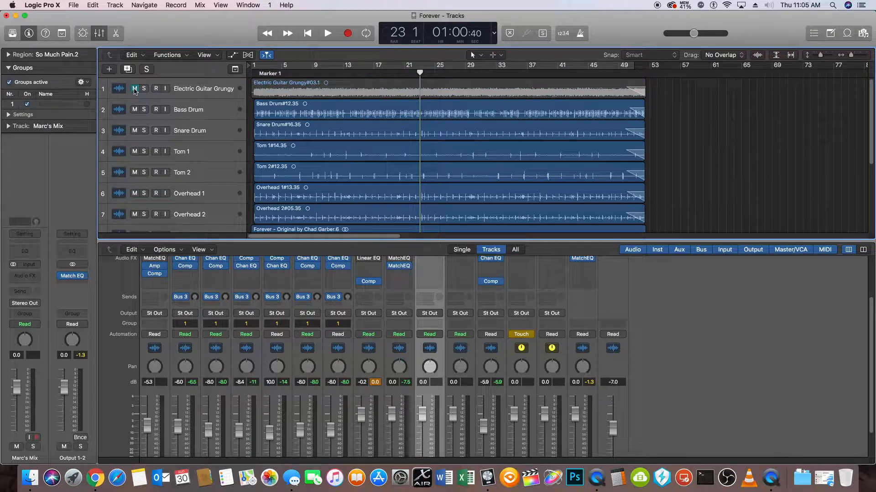
click(134, 110)
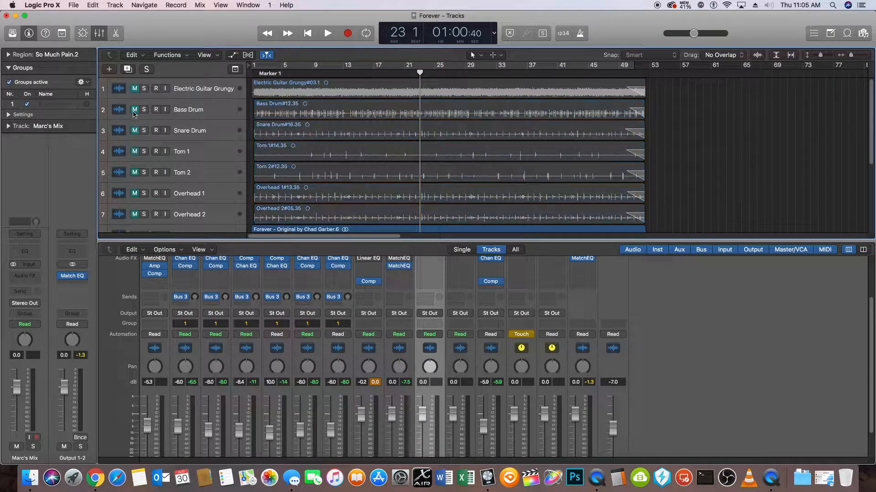
Check the mute states down to the Bass Guitar track and unmute Electric Guitar Grungy on track 1.
scroll(142, 136, down, 3)
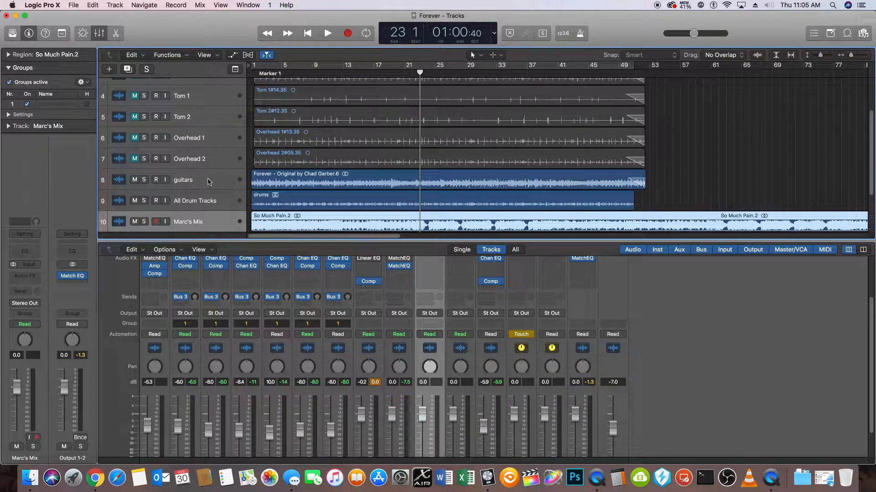
scroll(190, 202, down, 2)
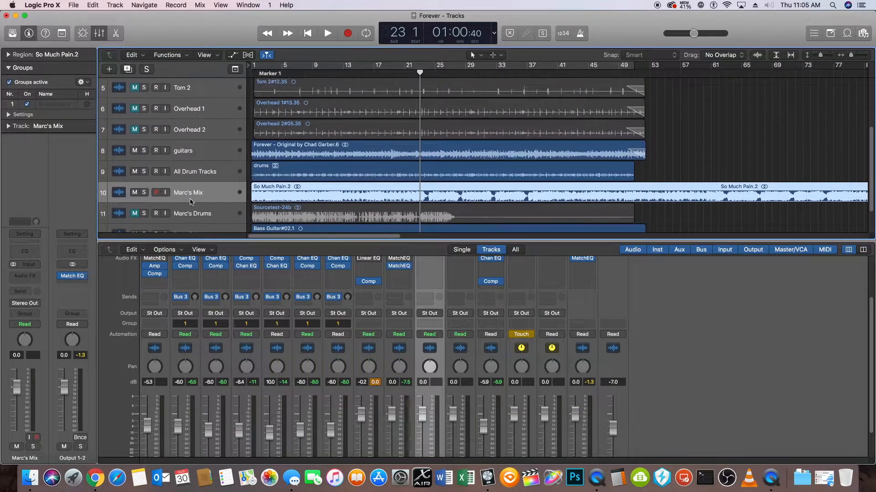
scroll(182, 223, down, 1)
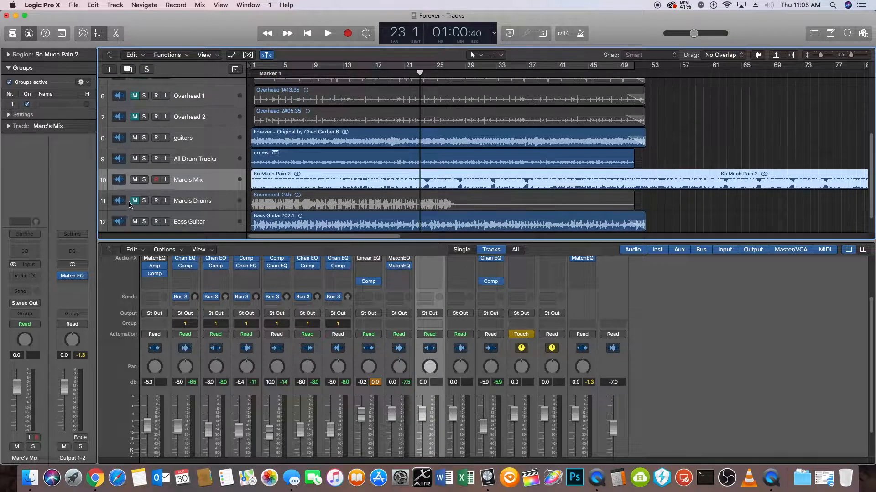
scroll(193, 223, down, 1)
scroll(191, 220, up, 6)
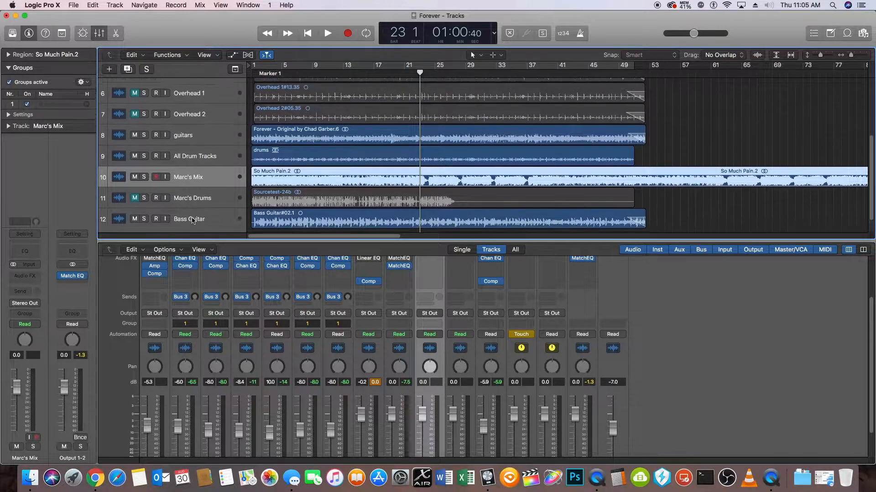
scroll(192, 220, up, 1)
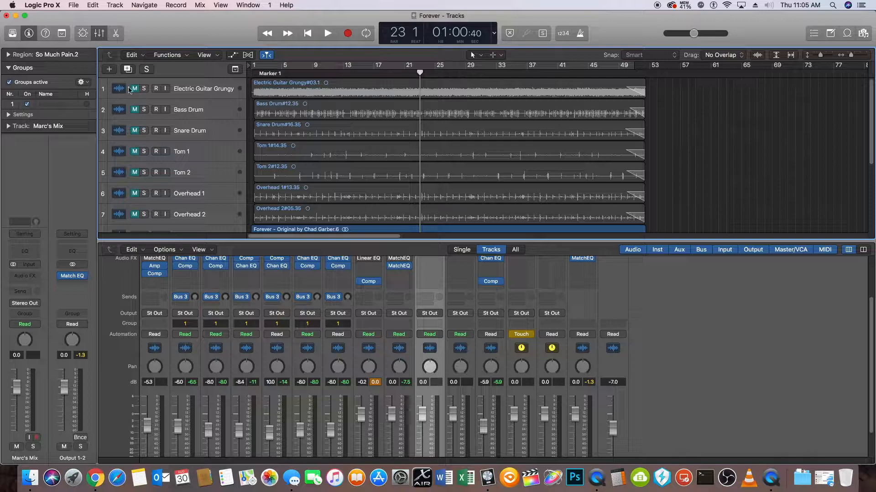
click(135, 88)
Mute the reference song on track 10 and play the project's own mix from the beginning.
click(306, 33)
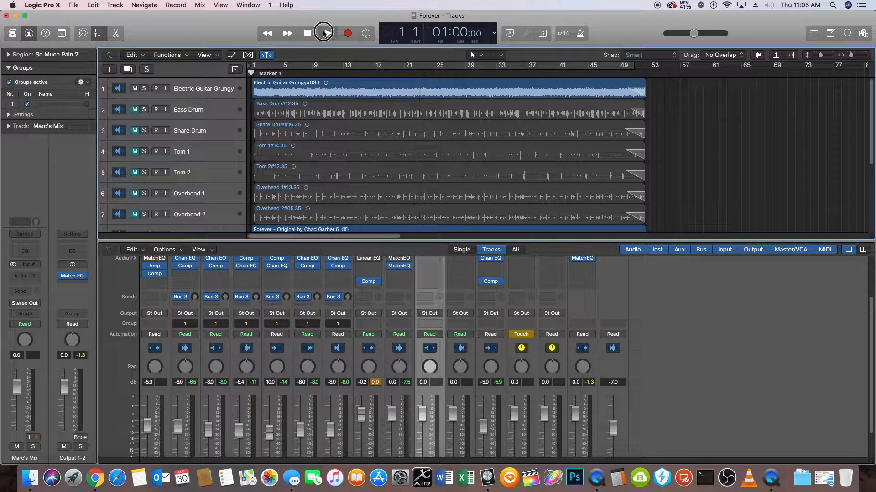
key(space)
scroll(221, 177, down, 5)
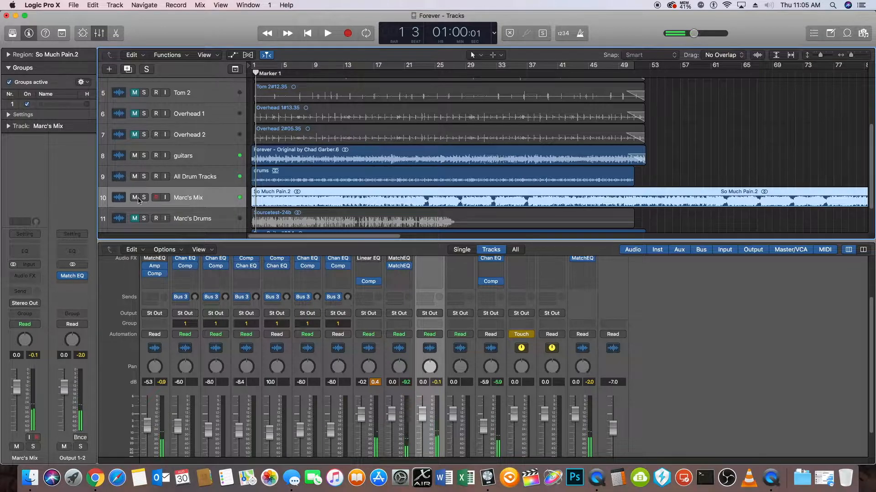
click(136, 199)
click(308, 34)
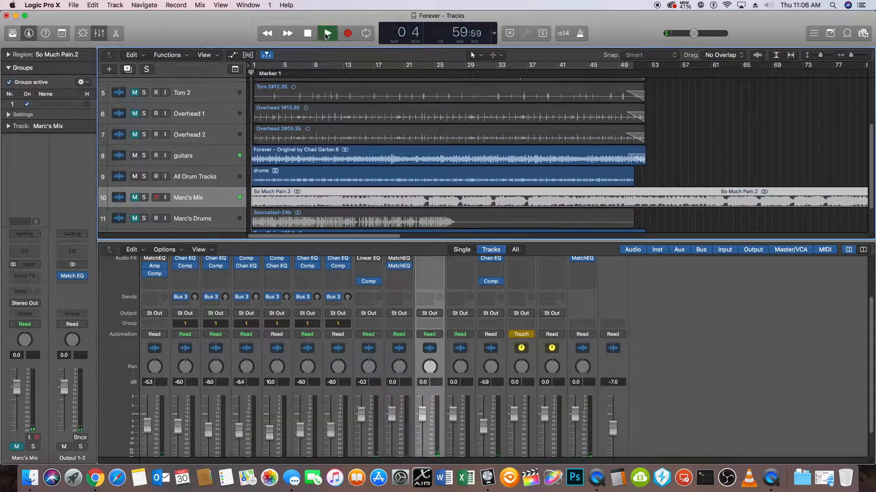
key(space)
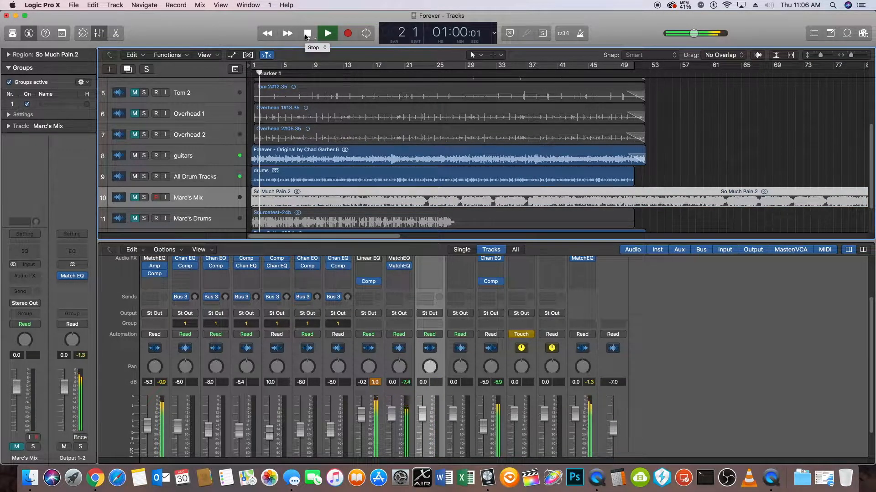
Bypass the Compressor and Amp plug-ins on the Electric Guitar Grungy channel during playback.
click(148, 274)
click(146, 266)
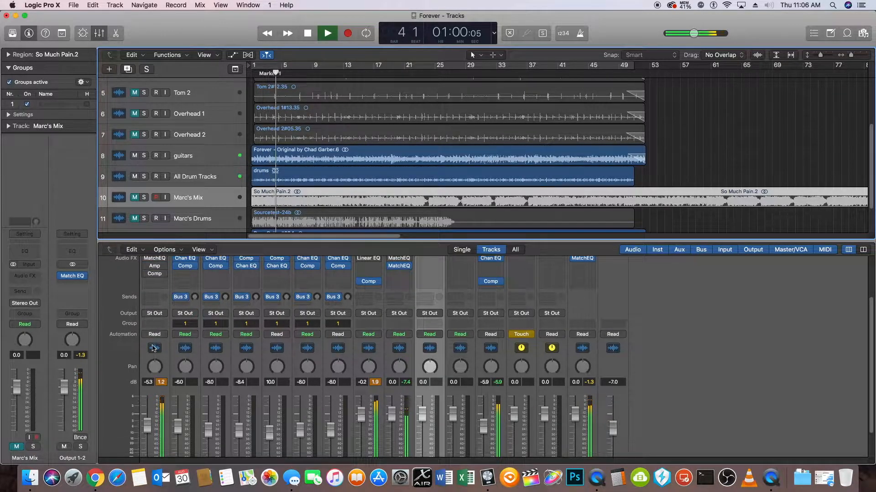
click(157, 268)
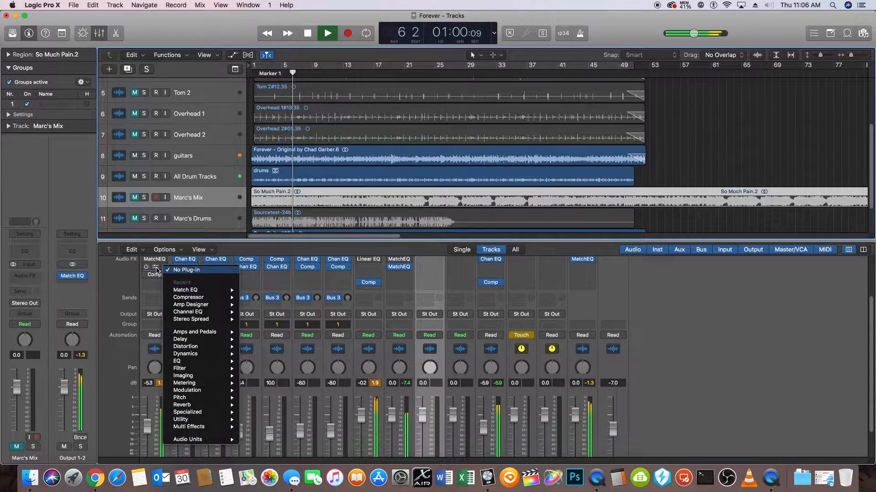
click(130, 275)
Lower the Electric Guitar Grungy channel's volume to -10.4 dB and stop playback.
drag(146, 426, 146, 437)
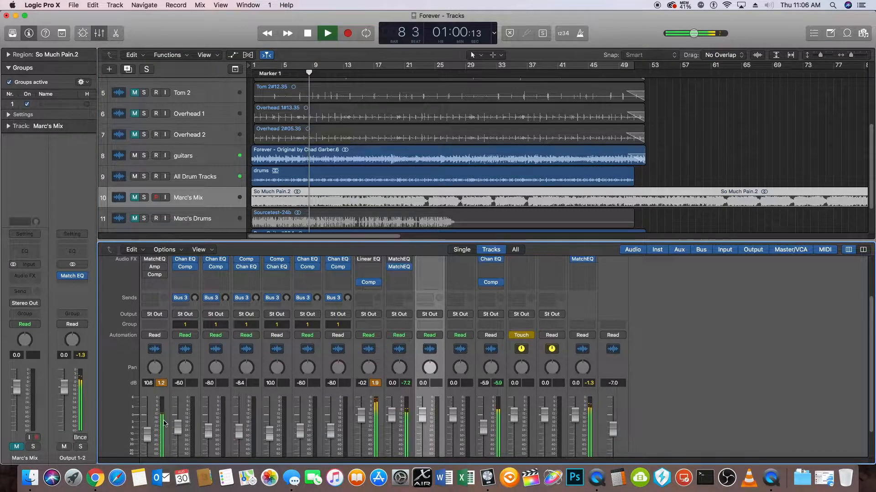
scroll(151, 433, down, 2)
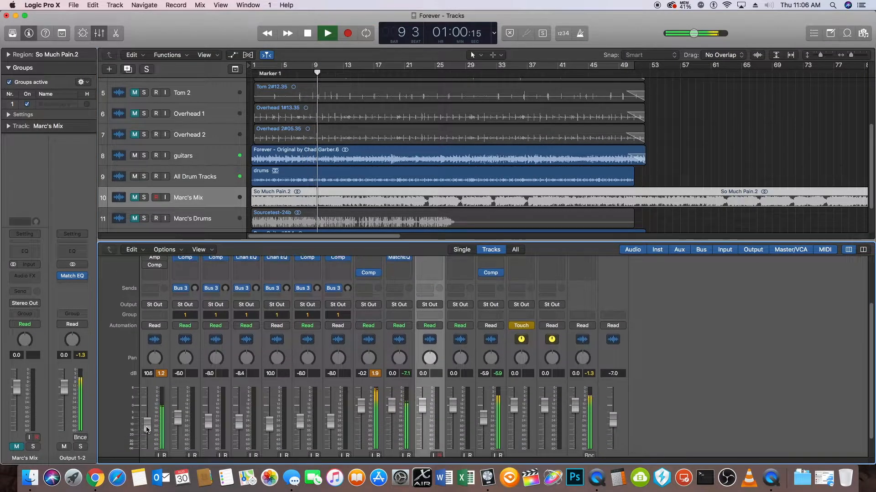
drag(150, 425, 151, 425)
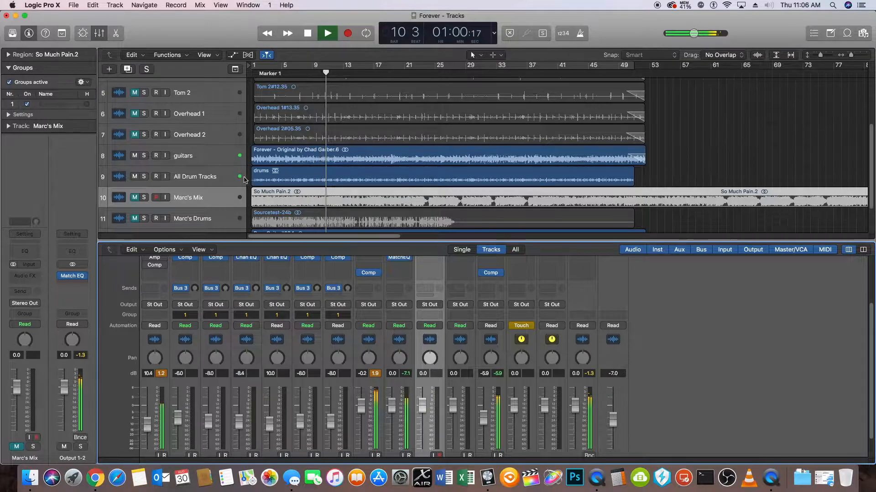
click(307, 34)
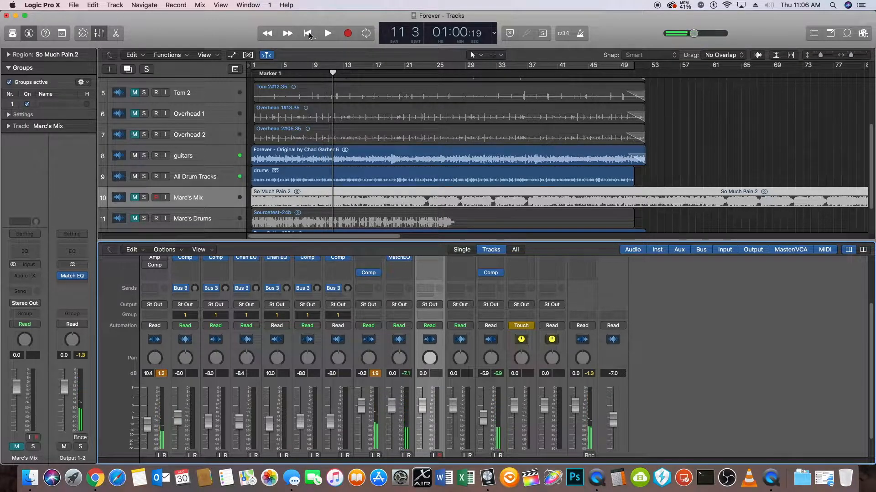
Bypass the existing Match EQ on the stereo output and play the opening bars of the mix without it.
scroll(633, 388, up, 4)
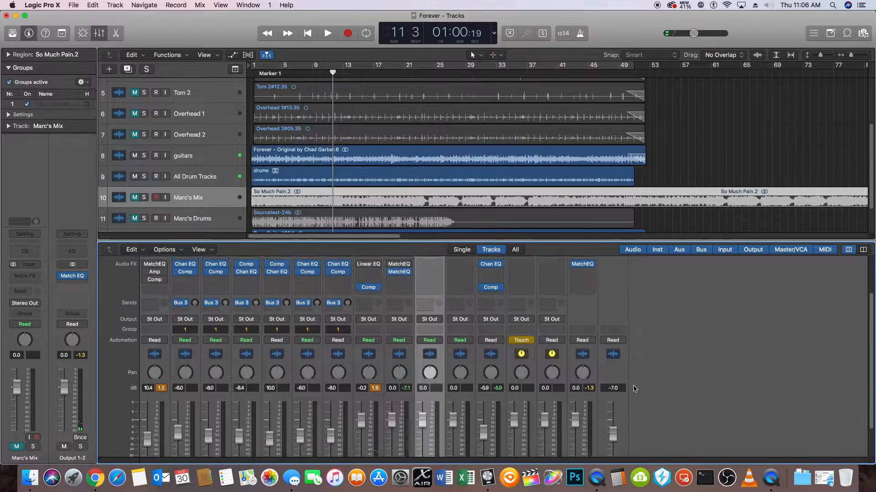
scroll(633, 388, down, 5)
scroll(593, 347, up, 6)
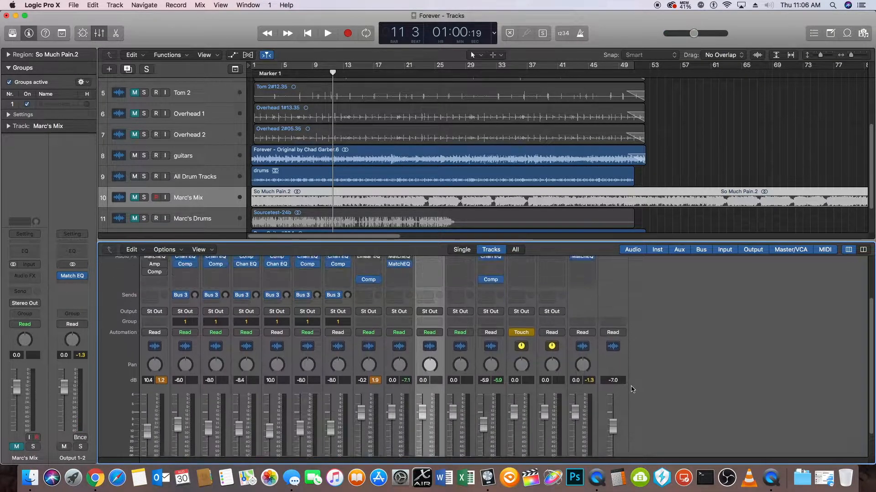
click(308, 34)
click(321, 34)
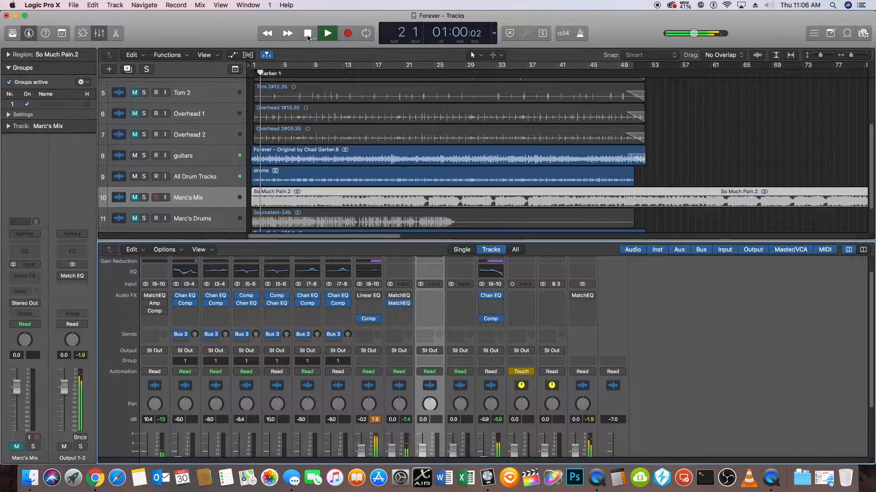
click(308, 34)
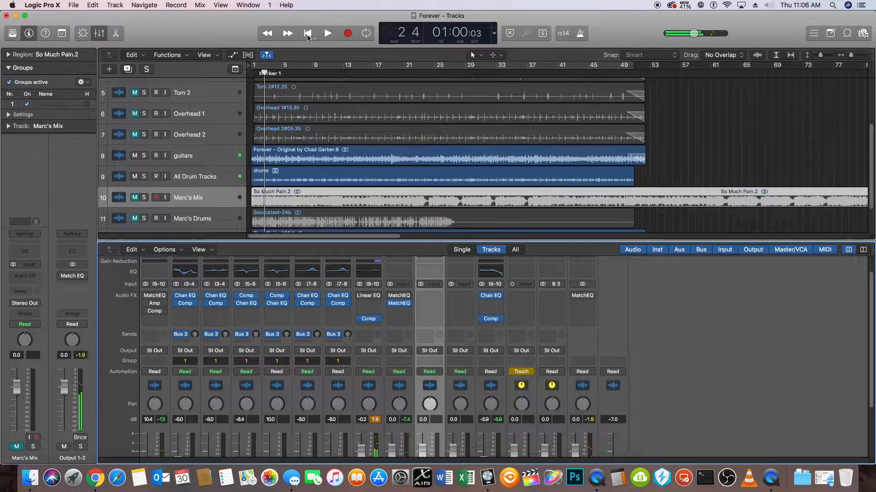
Add a second stereo Match EQ on Output 1-2 and set its side chain to the reference song's track (Audio 4).
click(573, 306)
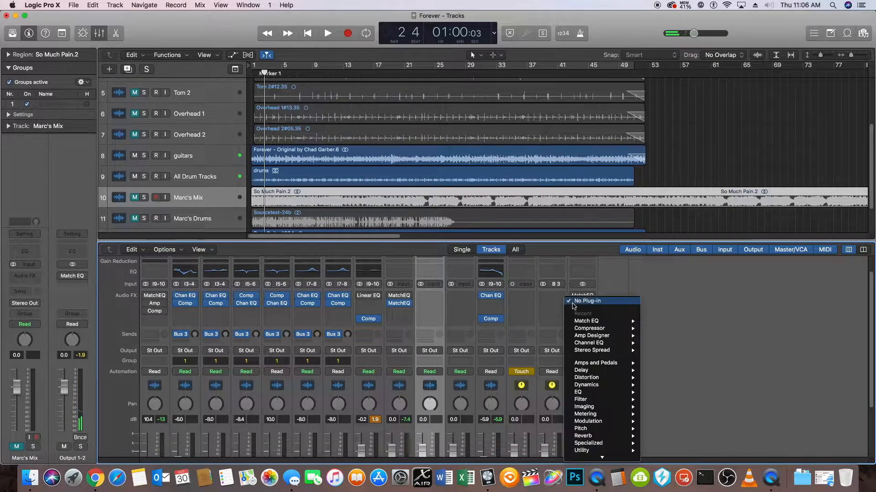
mouse_move(586, 322)
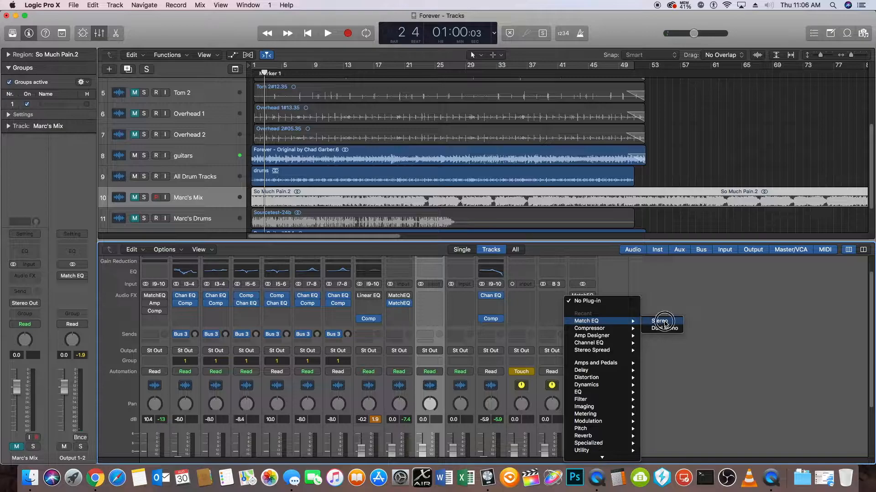
click(657, 322)
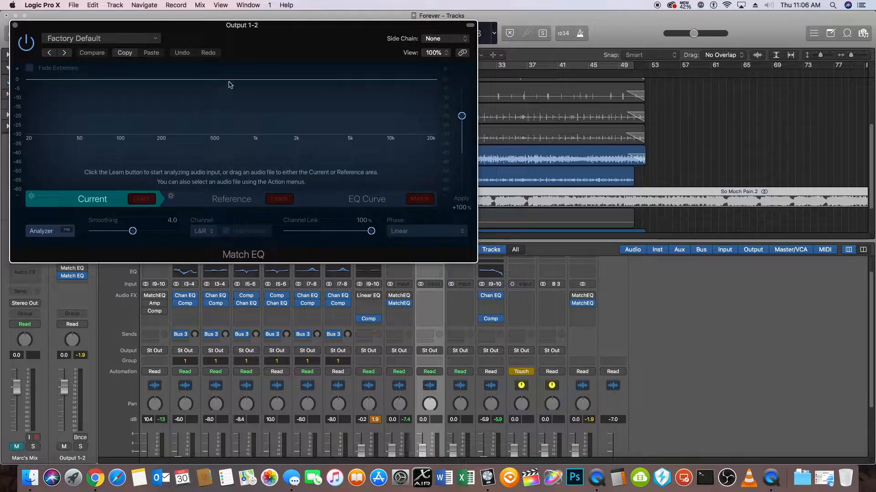
drag(202, 38, 595, 186)
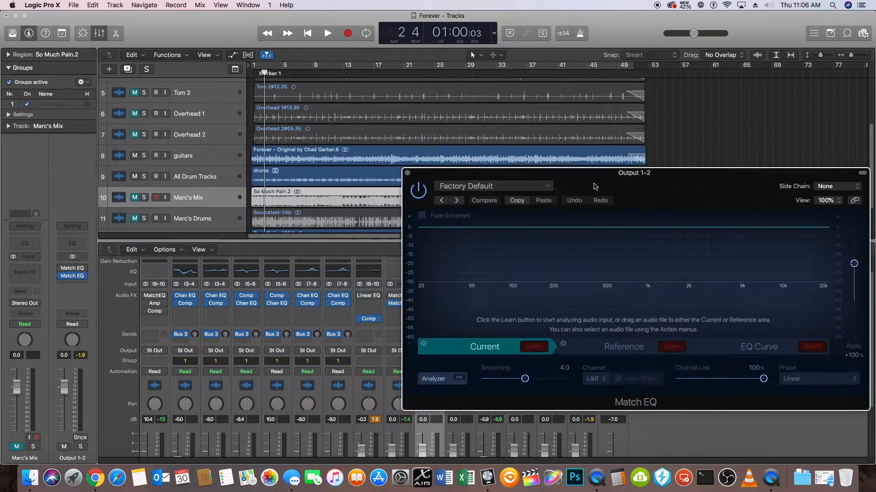
click(836, 188)
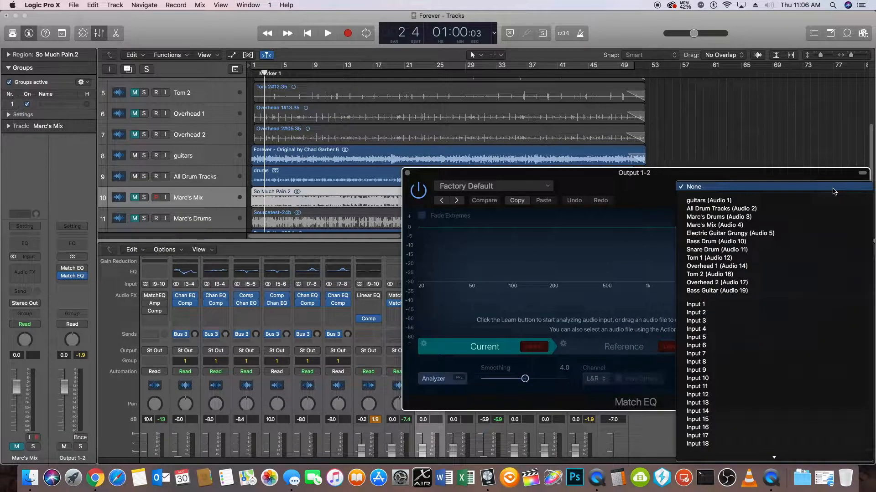
click(756, 225)
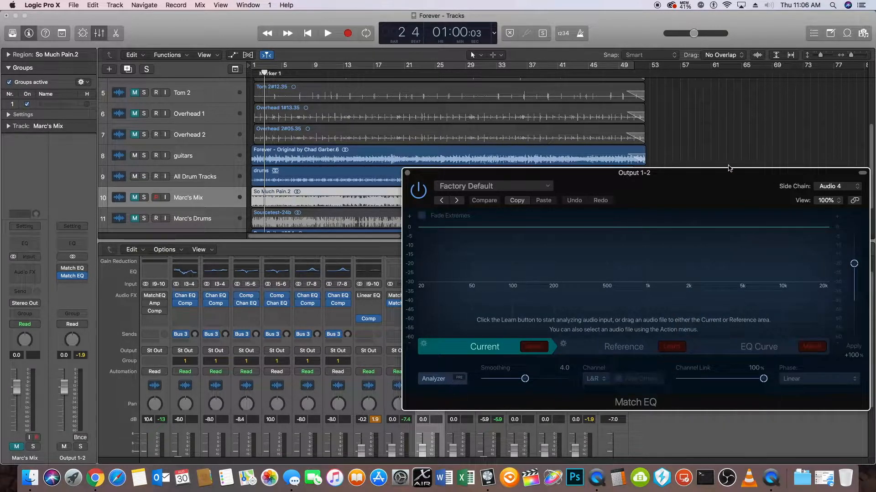
Play the mix from the start and have the new Match EQ learn it as the current spectrum.
click(310, 34)
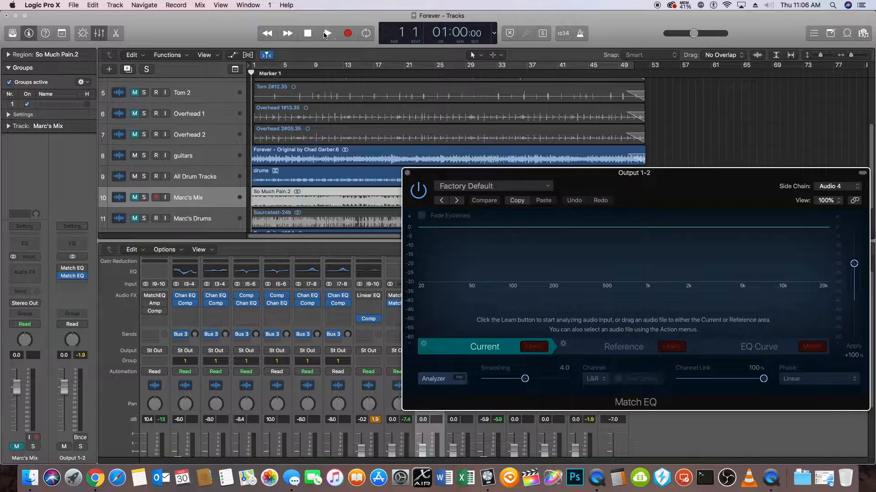
click(327, 34)
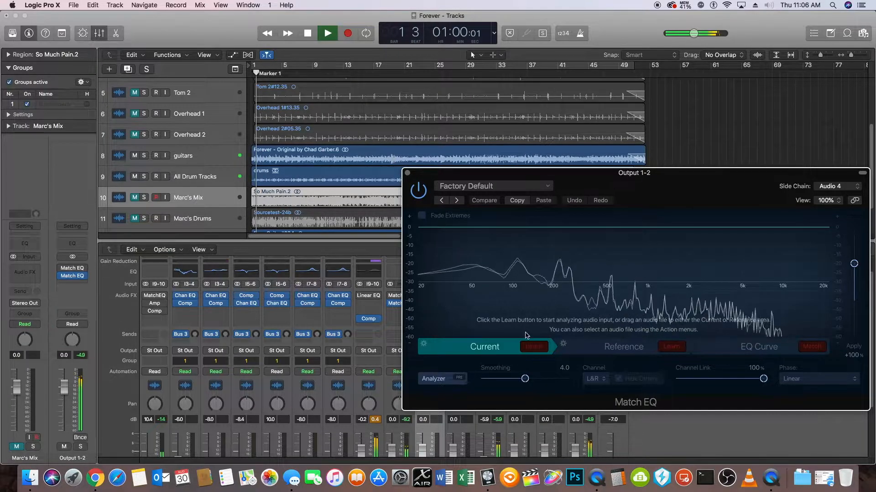
click(531, 347)
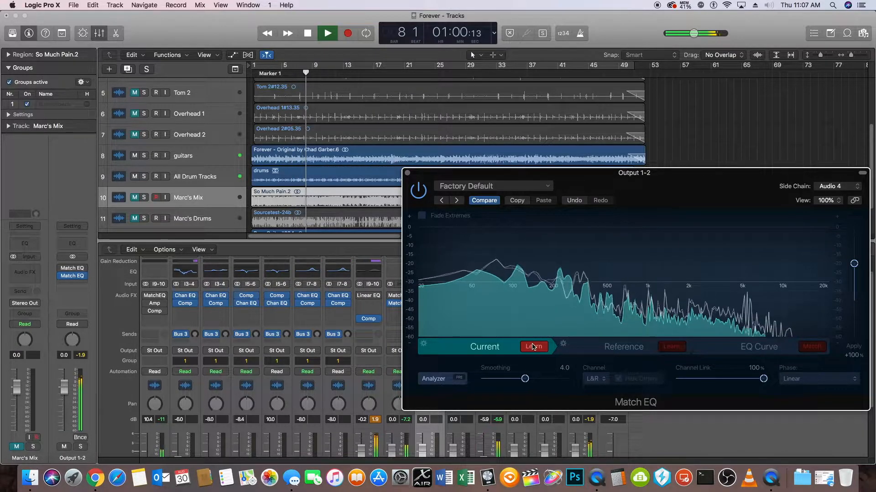
click(531, 347)
Have the Match EQ learn the side-chained song as the reference, match the EQ curve to it and close the plug-in.
click(670, 347)
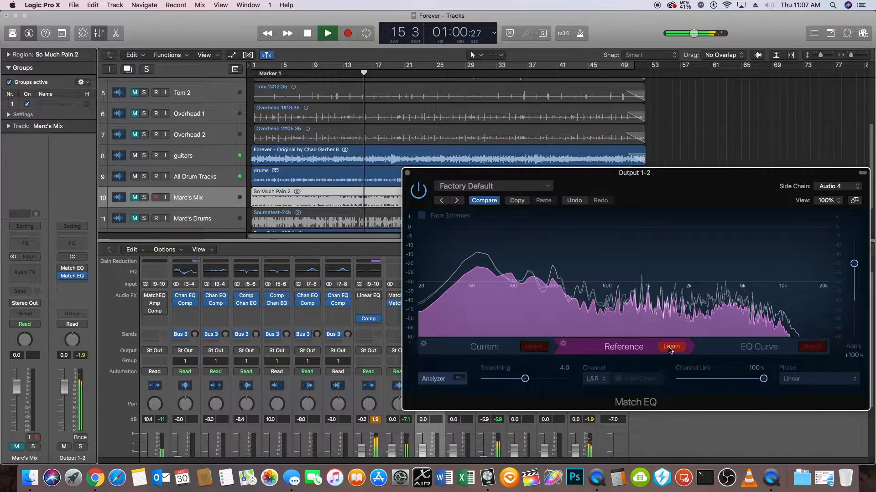
click(809, 347)
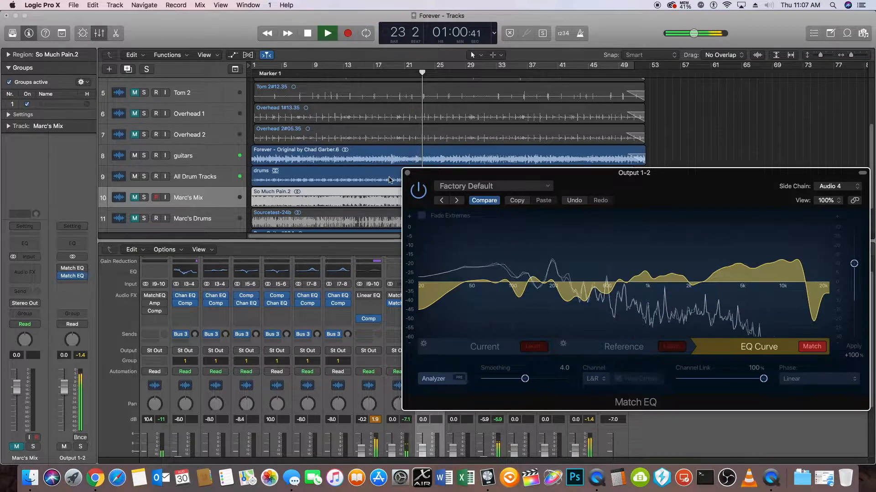
click(408, 173)
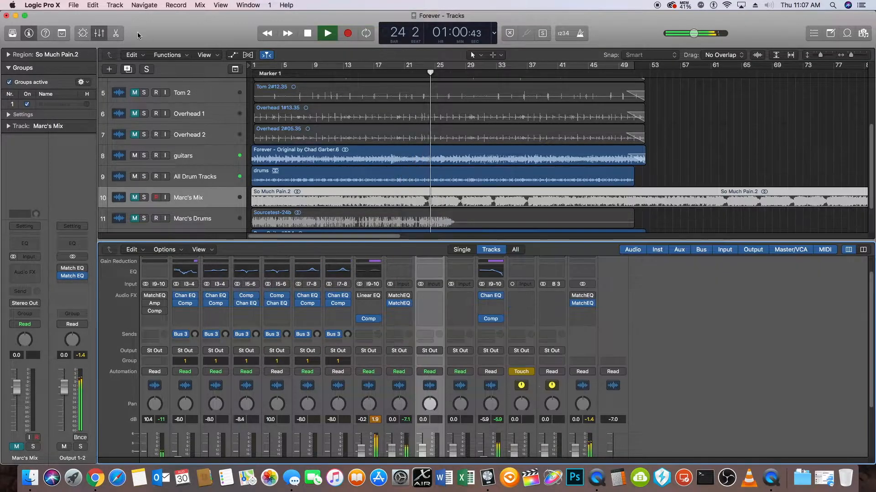
Save the project.
click(73, 5)
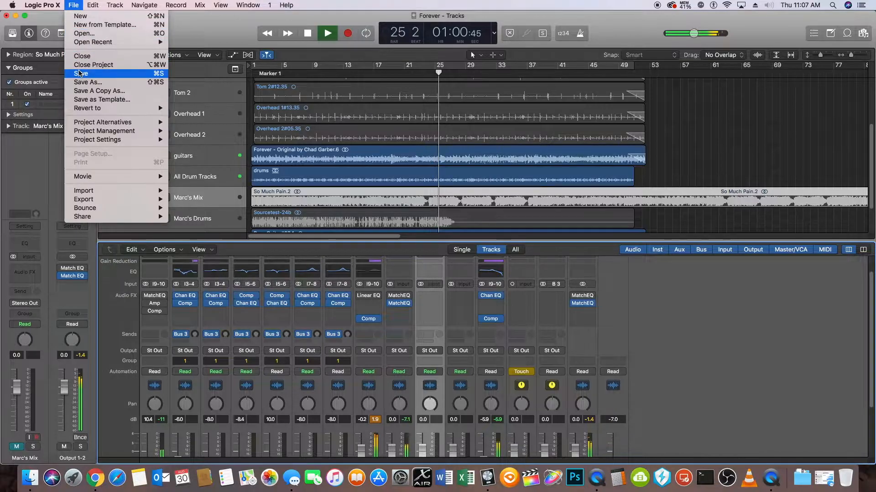
click(80, 73)
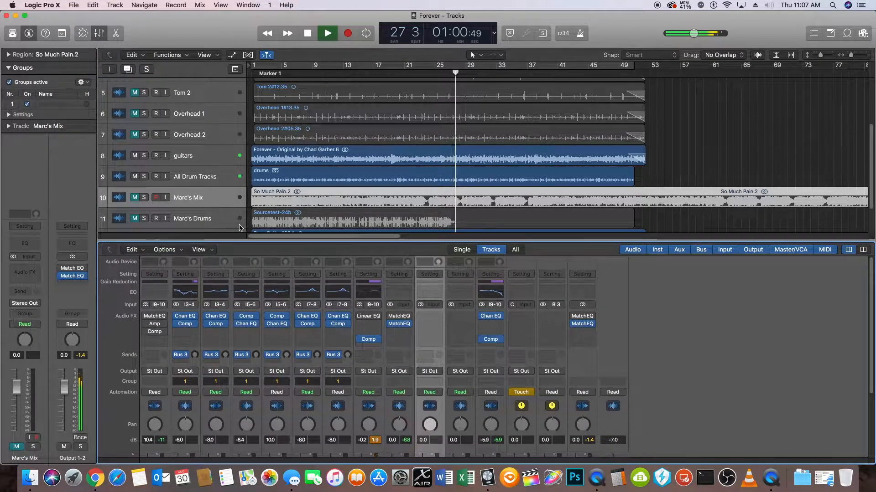
Reopen the active second Match EQ on Output 1-2 and set its smoothing to 3.0.
scroll(499, 395, down, 3)
scroll(499, 395, up, 3)
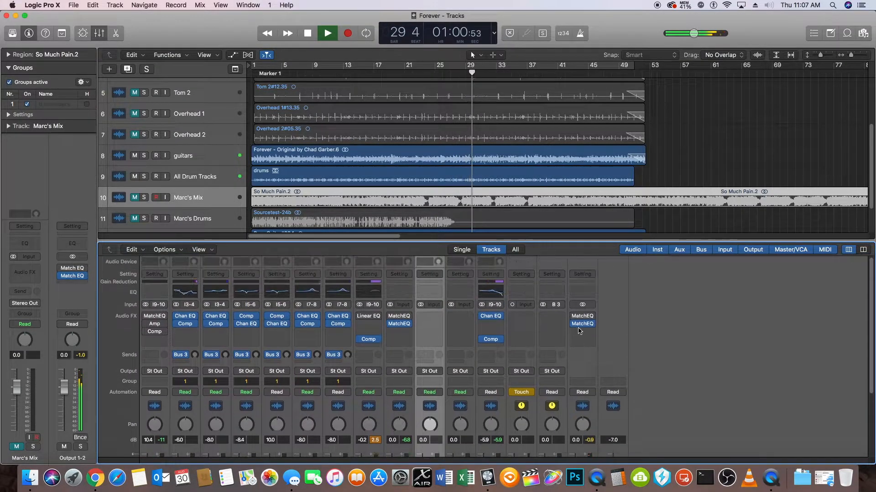
click(580, 324)
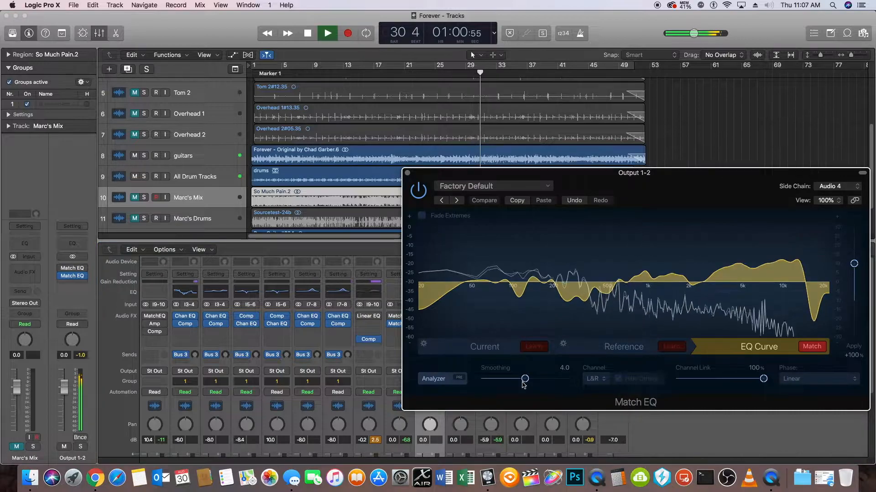
drag(523, 382, 521, 380)
mouse_move(518, 381)
mouse_down()
mouse_move(483, 382)
mouse_move(583, 381)
mouse_move(525, 380)
mouse_up()
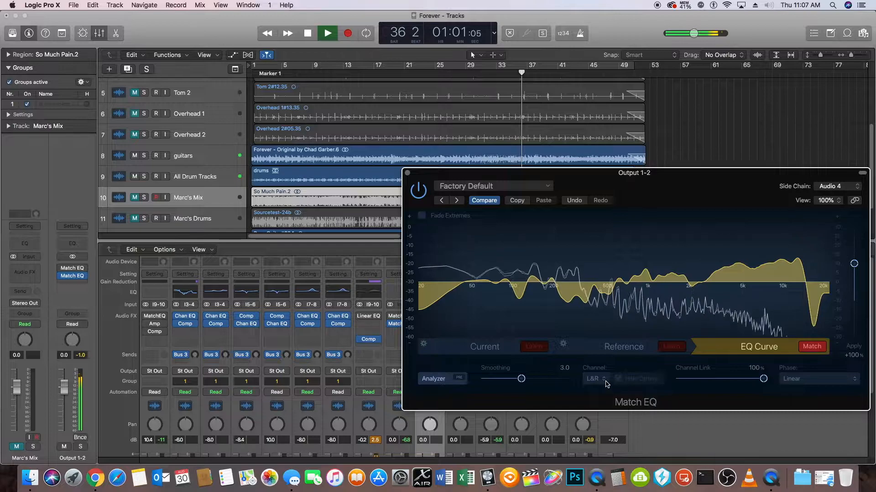
Set the Match EQ's phase mode to Minimal, Zero Latency.
click(784, 379)
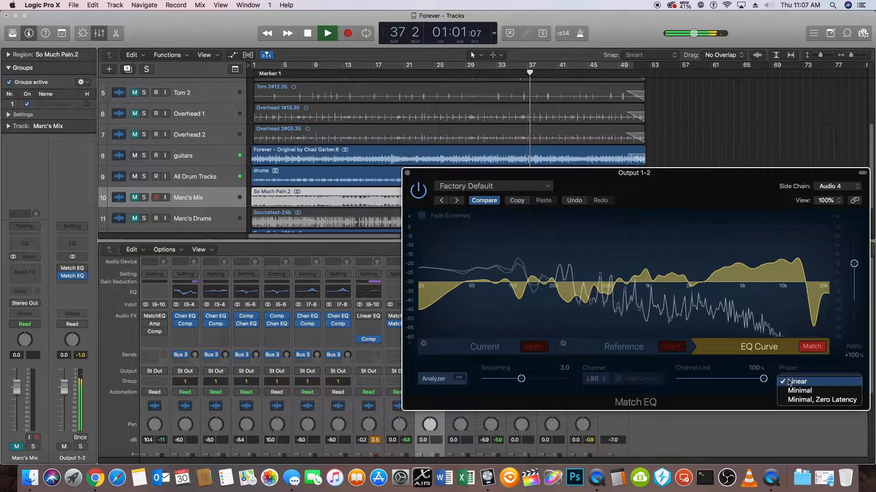
click(793, 384)
click(794, 382)
click(796, 386)
click(795, 383)
click(796, 368)
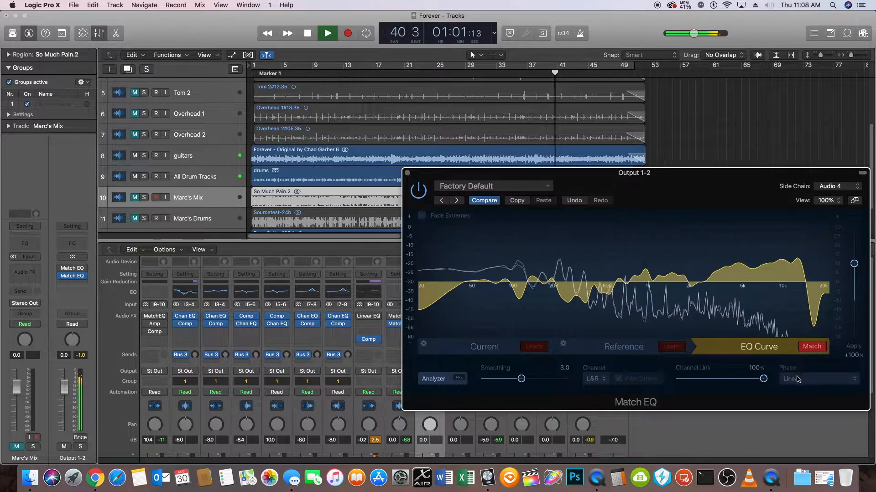
click(798, 380)
click(801, 398)
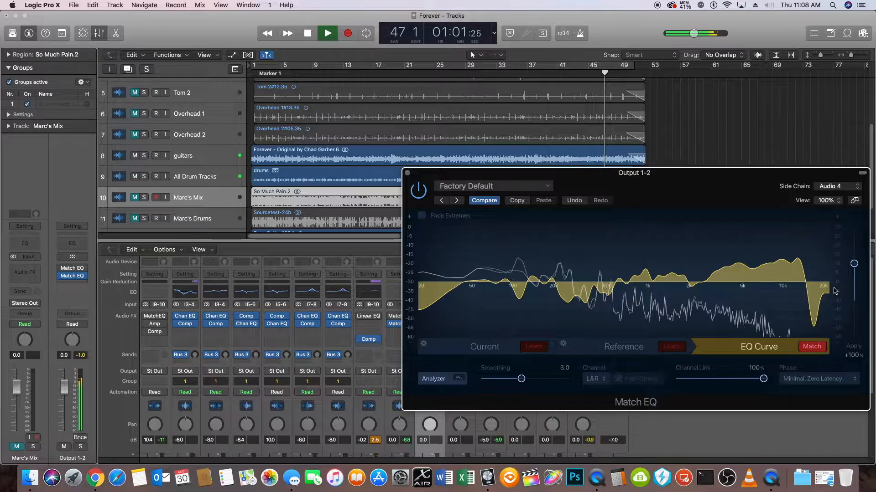
Raise the Match EQ's Apply amount to 200% and restart playback from the beginning with cycle mode on.
drag(853, 265, 866, 222)
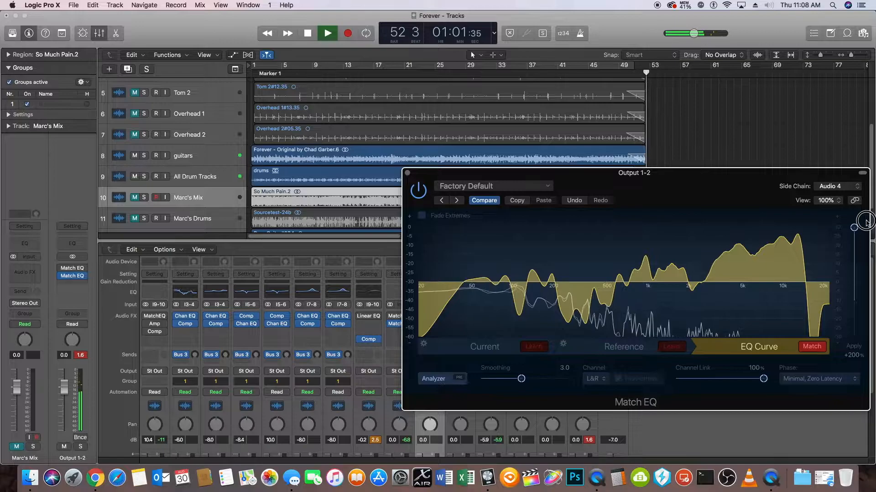
double_click(307, 33)
click(329, 33)
key(c)
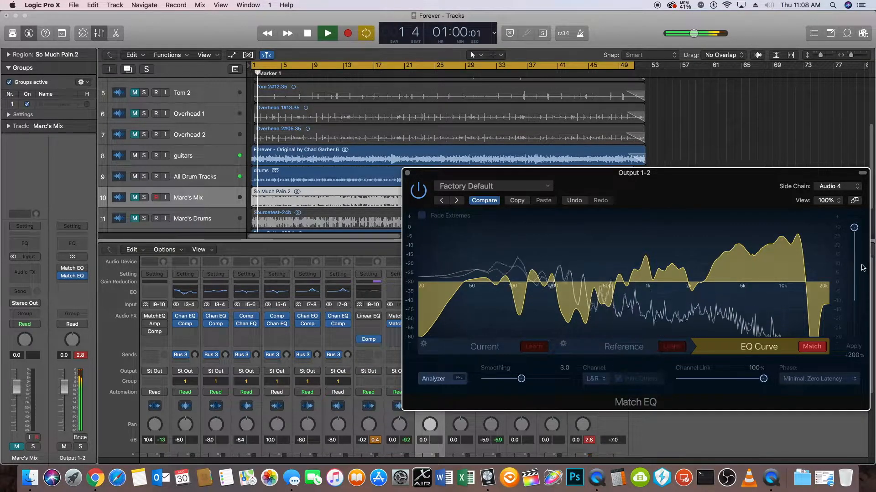
Audition the Match EQ at 1% and 50% Apply, compare it with its bypass, and set the Apply amount to 100%.
drag(854, 227, 857, 301)
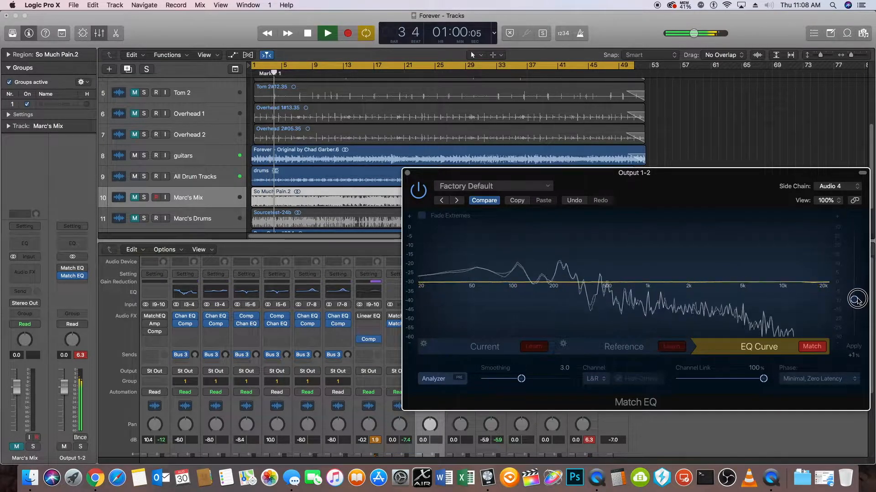
drag(857, 301, 855, 283)
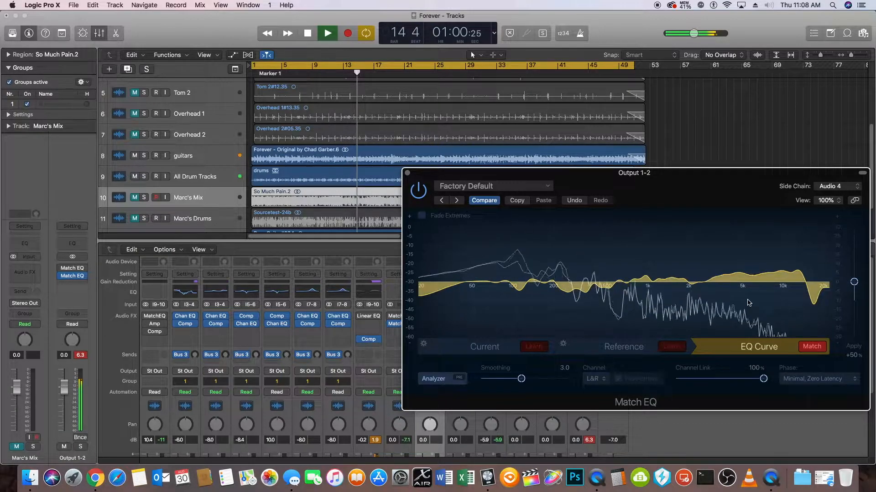
click(418, 190)
click(419, 191)
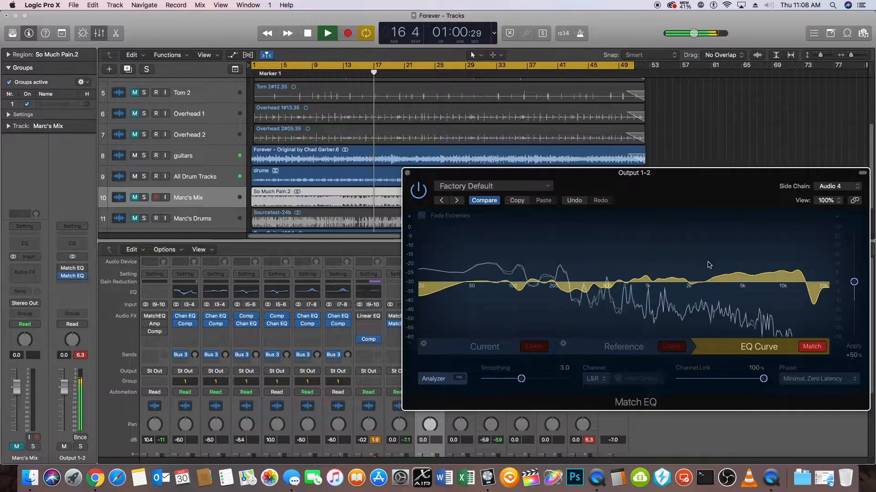
drag(854, 281, 854, 265)
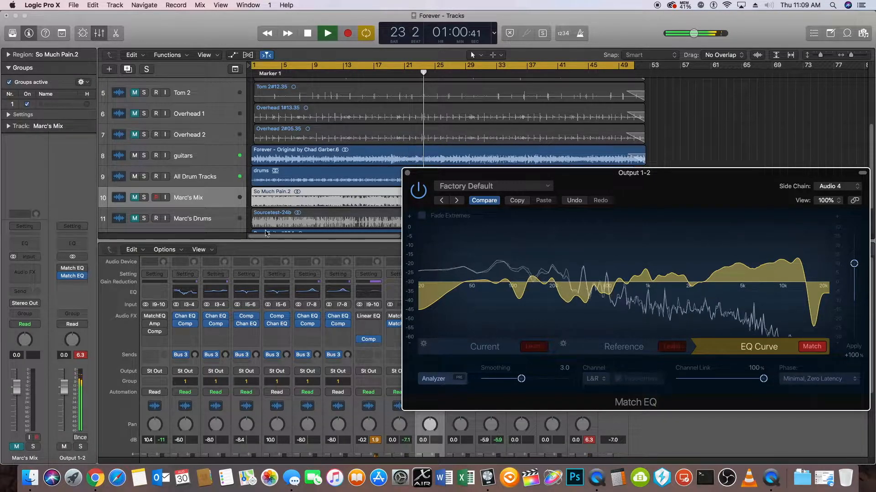
Mute the Electric Guitar Grungy channel while the mix plays and close the Match EQ.
scroll(176, 387, down, 3)
scroll(176, 387, down, 2)
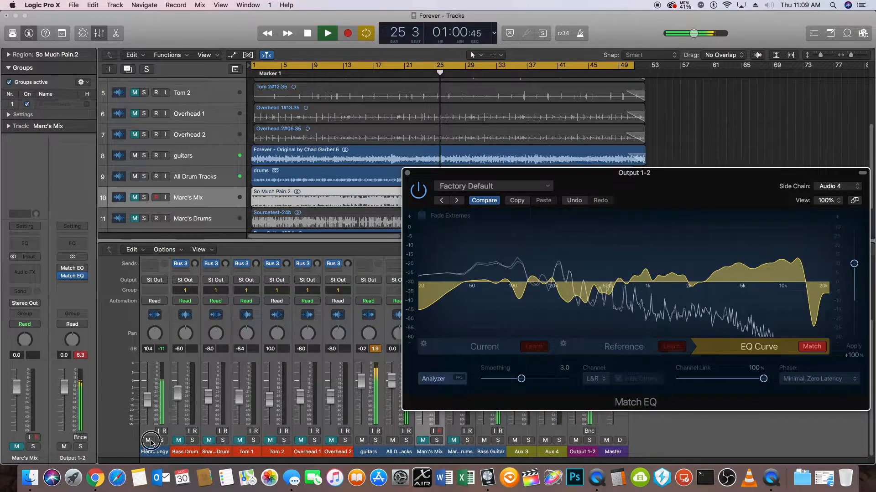
click(148, 441)
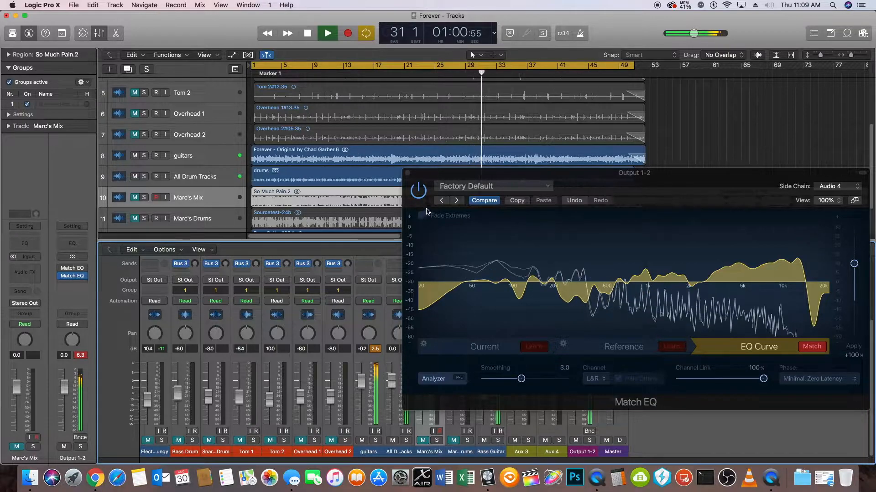
click(419, 199)
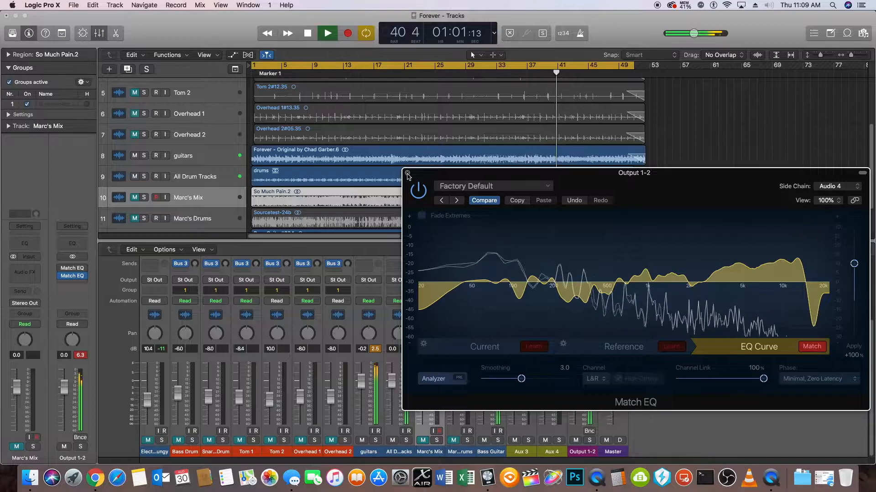
click(408, 175)
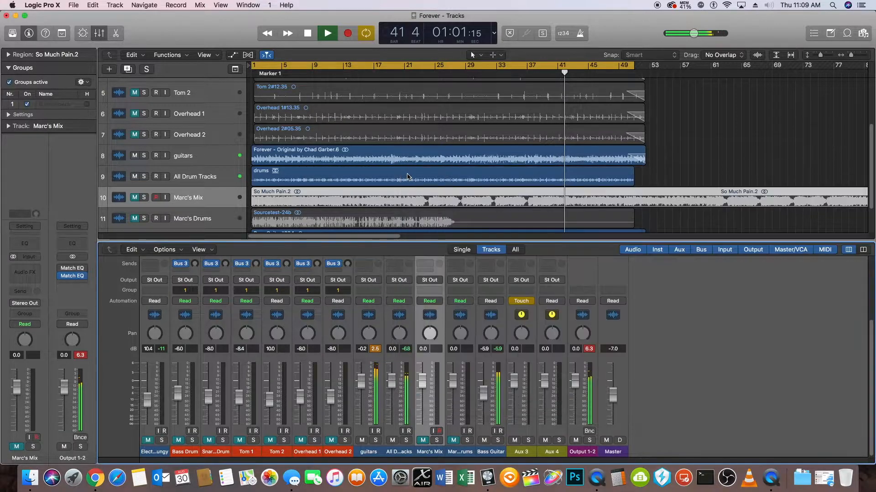
Look over the mixer's plug-in slots and channel faders and stop playback.
scroll(433, 343, up, 3)
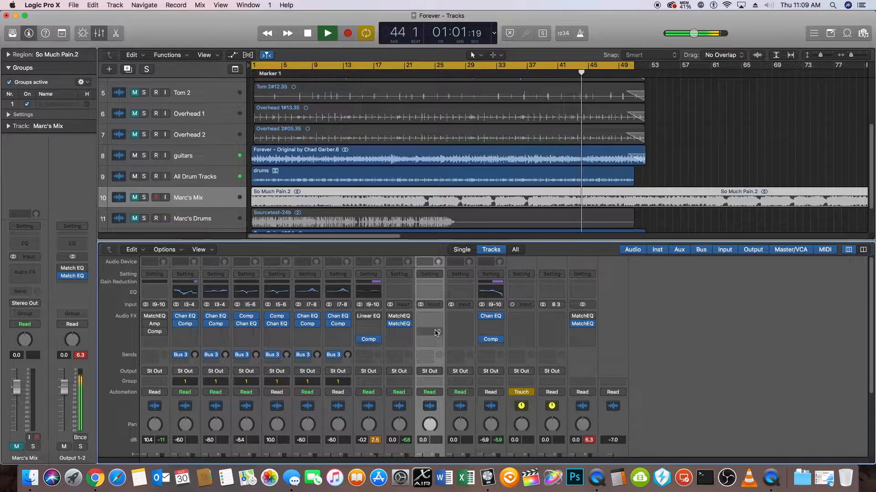
scroll(493, 378, down, 5)
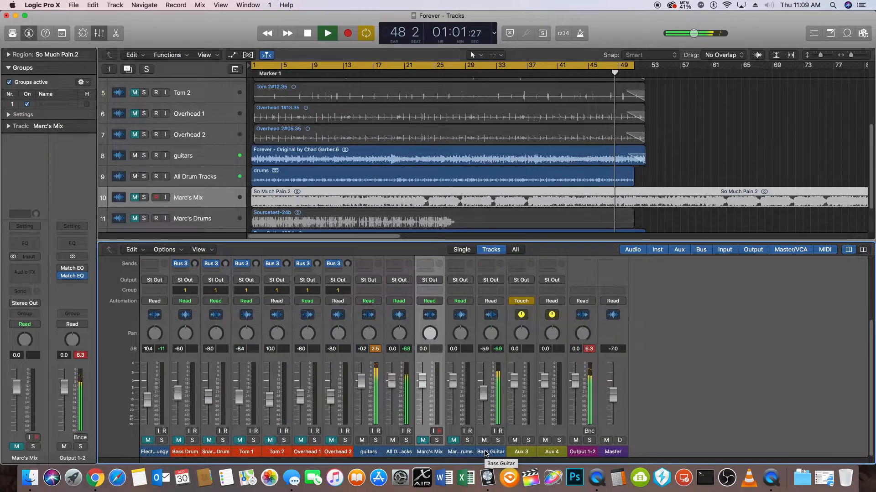
click(309, 34)
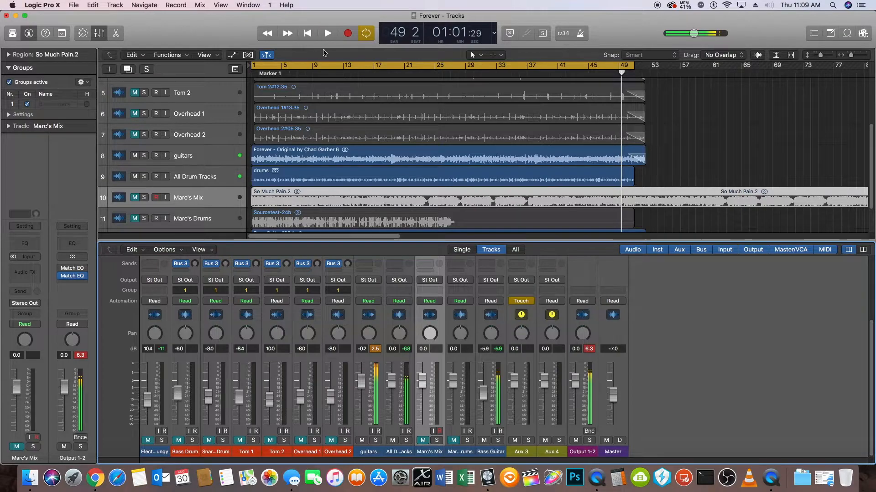
right_click(596, 478)
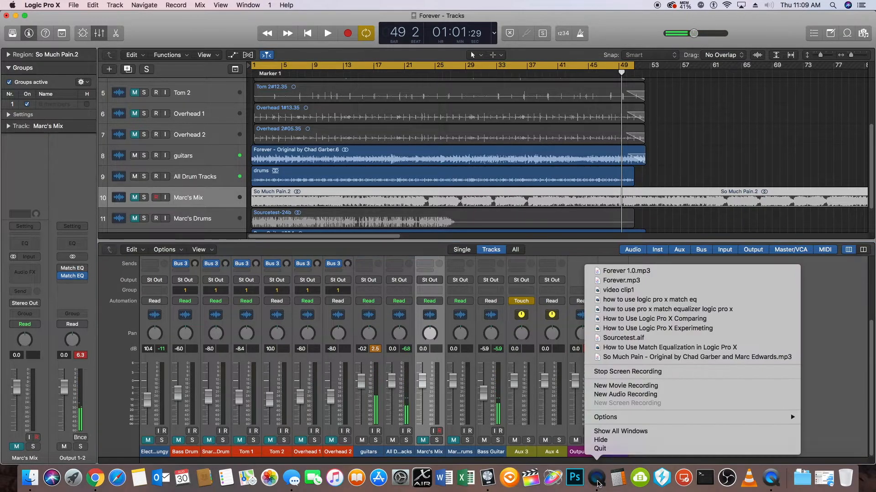